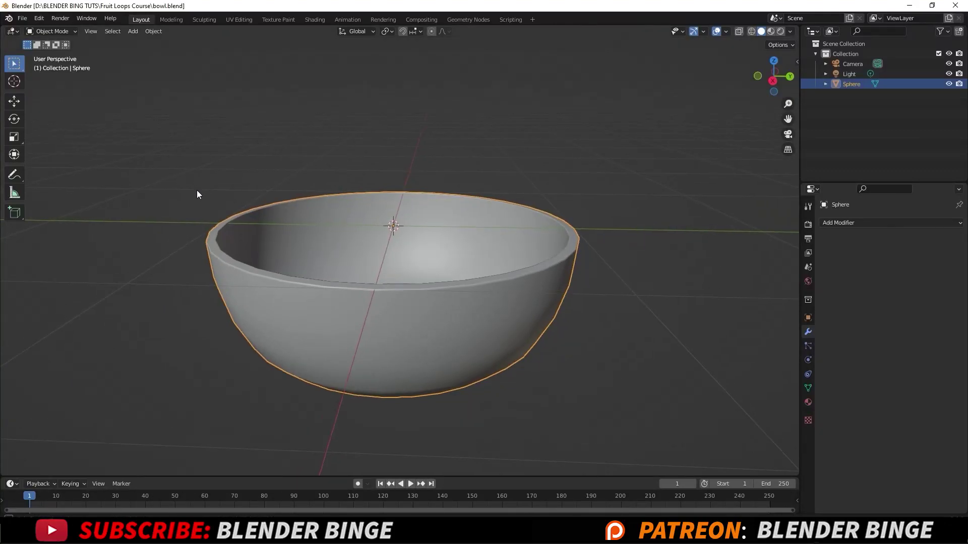
# Step: Add a mesh cube enclosing the bowl and switch the viewport to wireframe shading
pyautogui.moveTo(196, 190); pyautogui.dragTo(204, 222, button='middle')
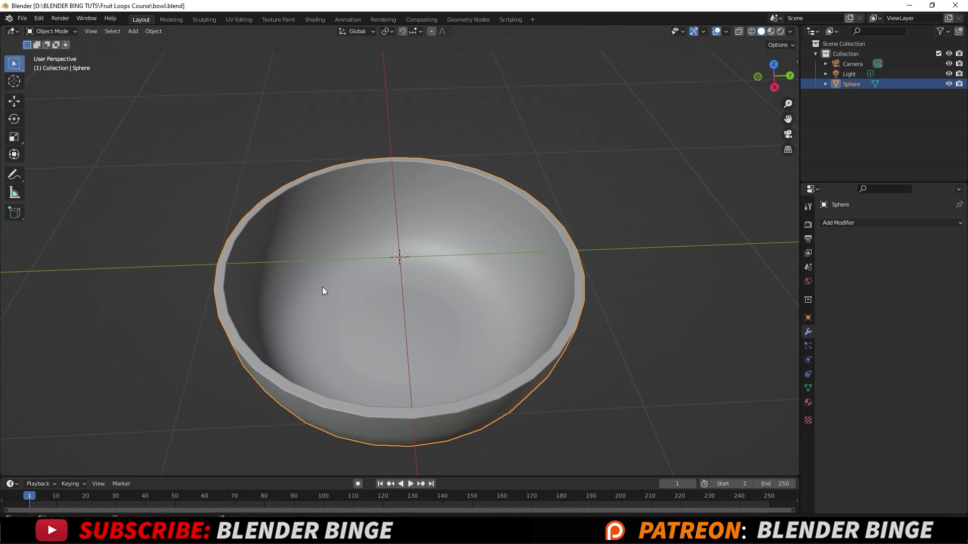
pyautogui.moveTo(322, 286); pyautogui.dragTo(335, 254, button='middle')
pyautogui.scroll(-4, 335, 252)
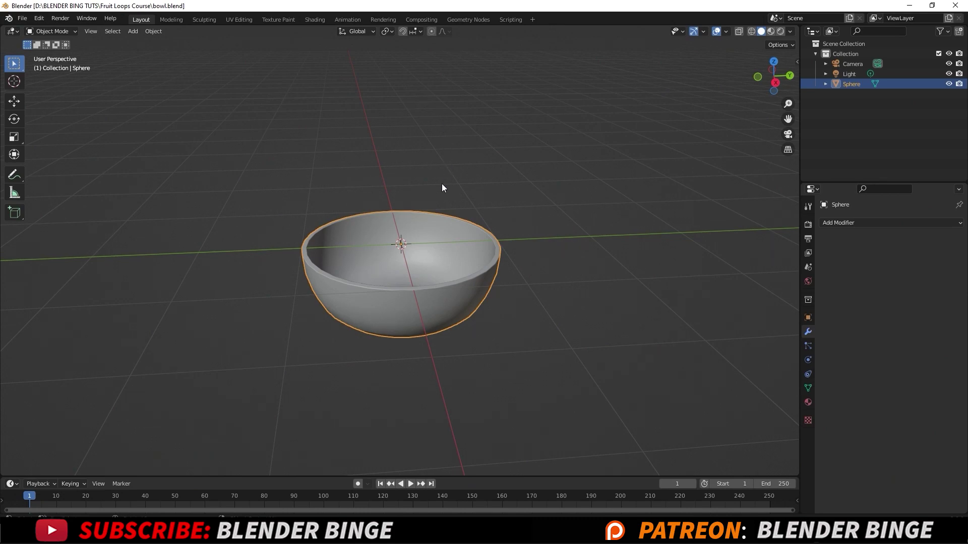
pyautogui.hotkey('shift', 'a')
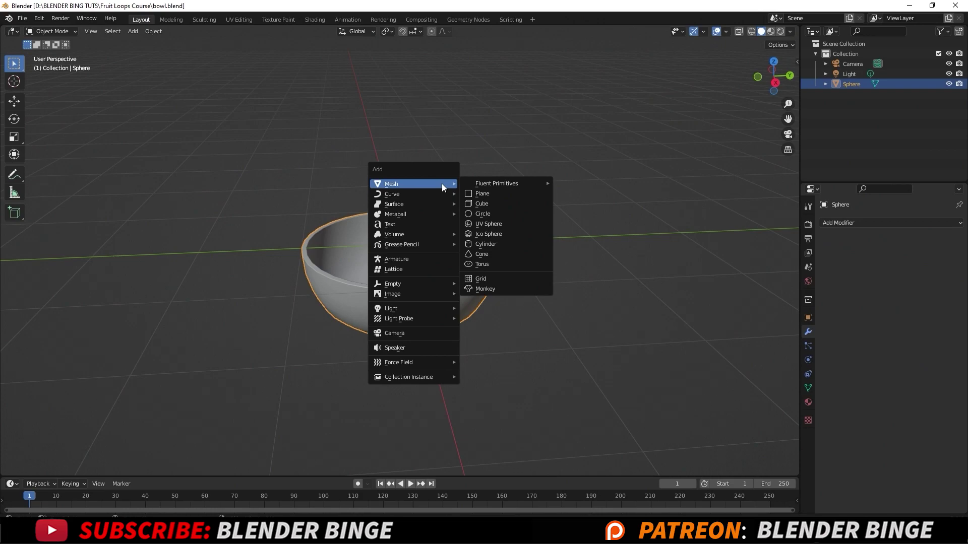
pyautogui.click(509, 204)
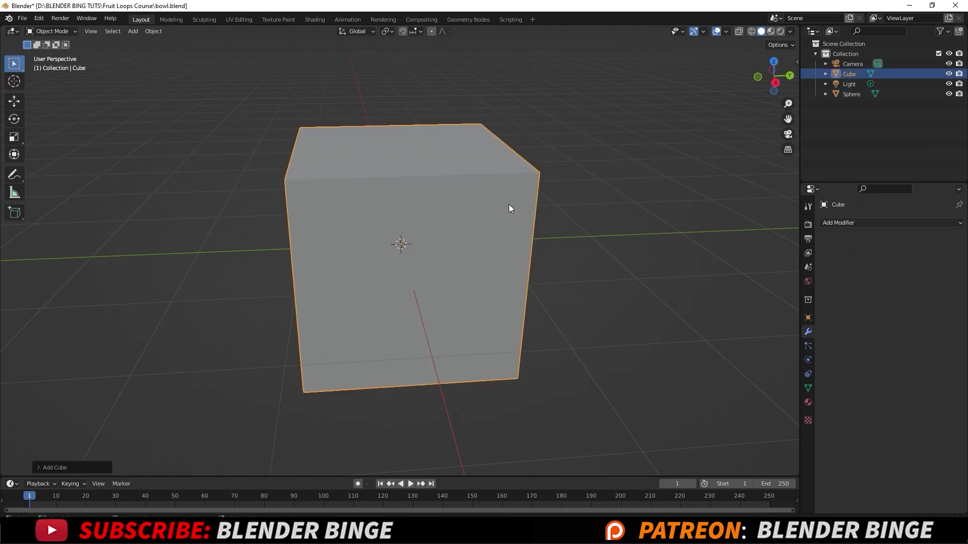
pyautogui.click(748, 33)
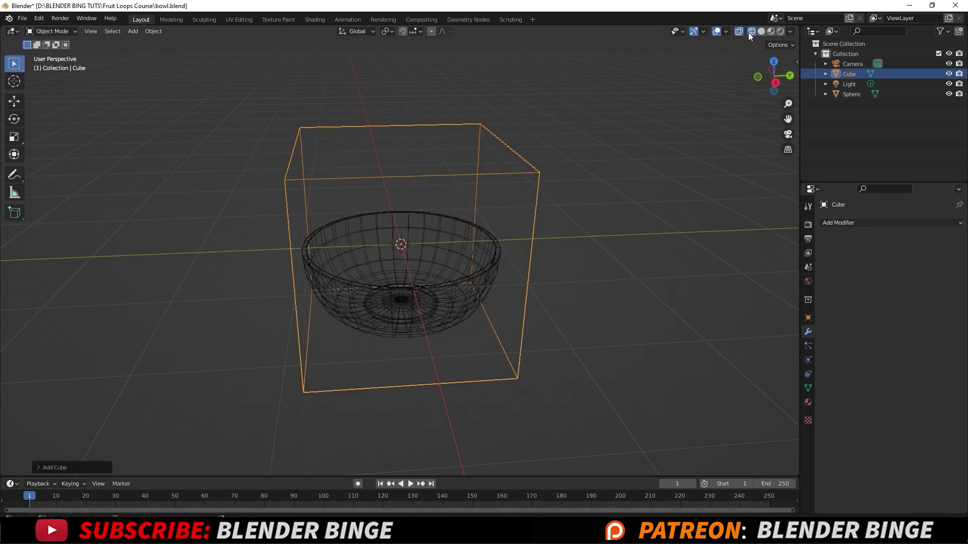
# Step: Rename the cube enclosing the bowl as domain
pyautogui.moveTo(535, 140); pyautogui.dragTo(492, 138, button='middle')
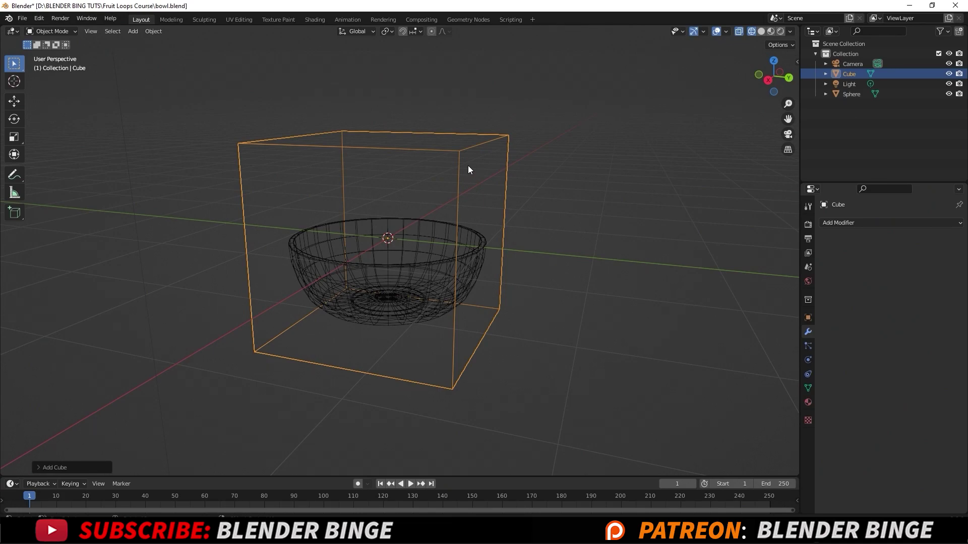
pyautogui.moveTo(456, 199); pyautogui.dragTo(419, 298, button='middle')
pyautogui.moveTo(394, 224); pyautogui.dragTo(322, 235, button='middle')
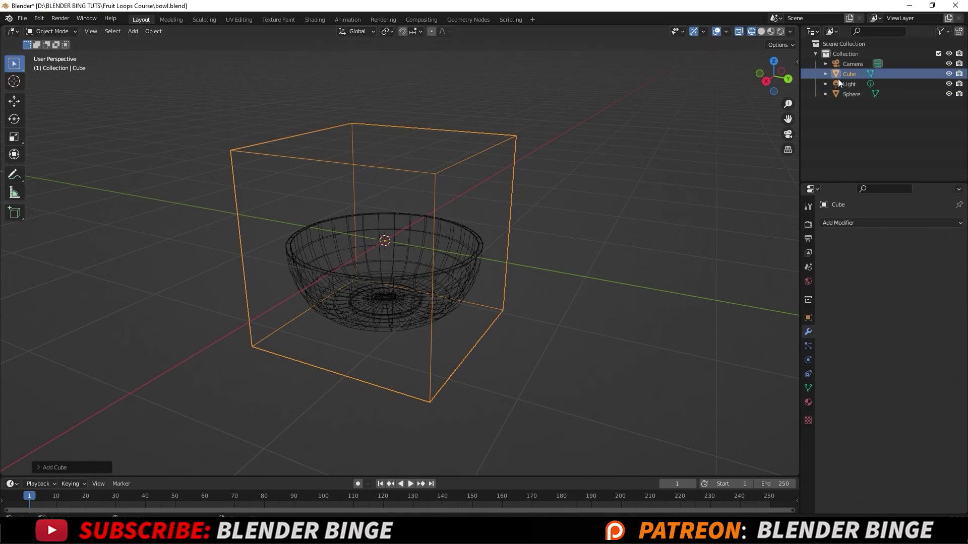
pyautogui.doubleClick(850, 74)
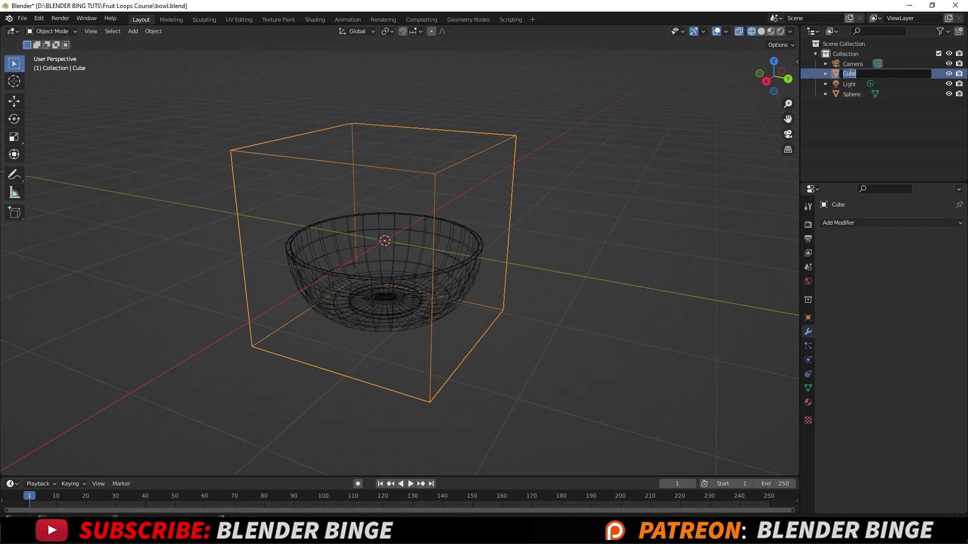
pyautogui.write('domain')
pyautogui.press('Return')
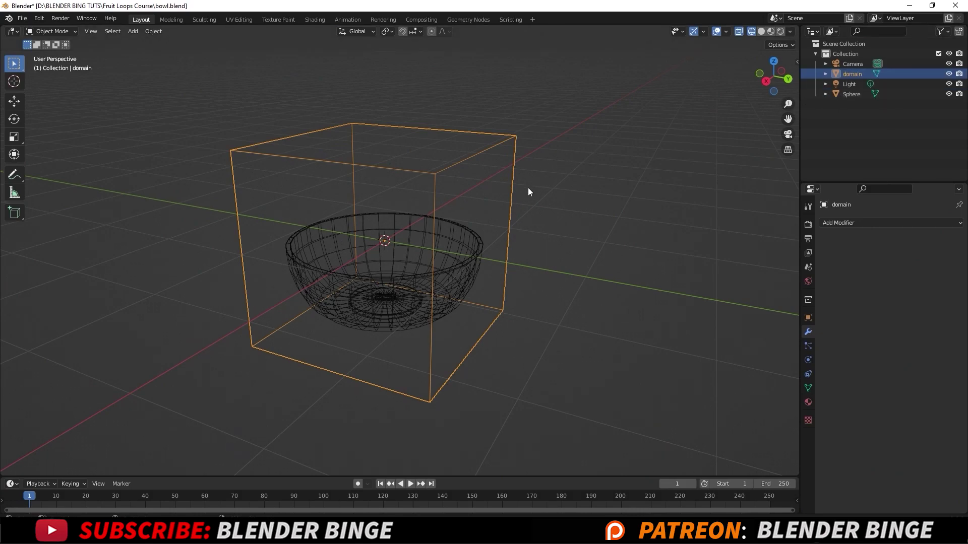
# Step: Add a UV sphere and scale it down to a small ball at the bowl's centre
pyautogui.moveTo(528, 188); pyautogui.dragTo(541, 189, button='middle')
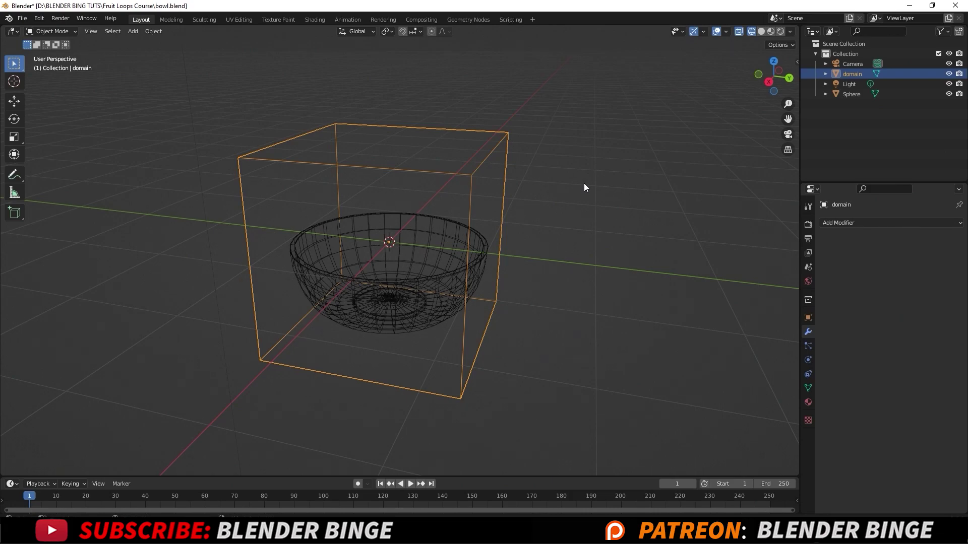
pyautogui.hotkey('shift', 'a')
pyautogui.moveTo(584, 184)
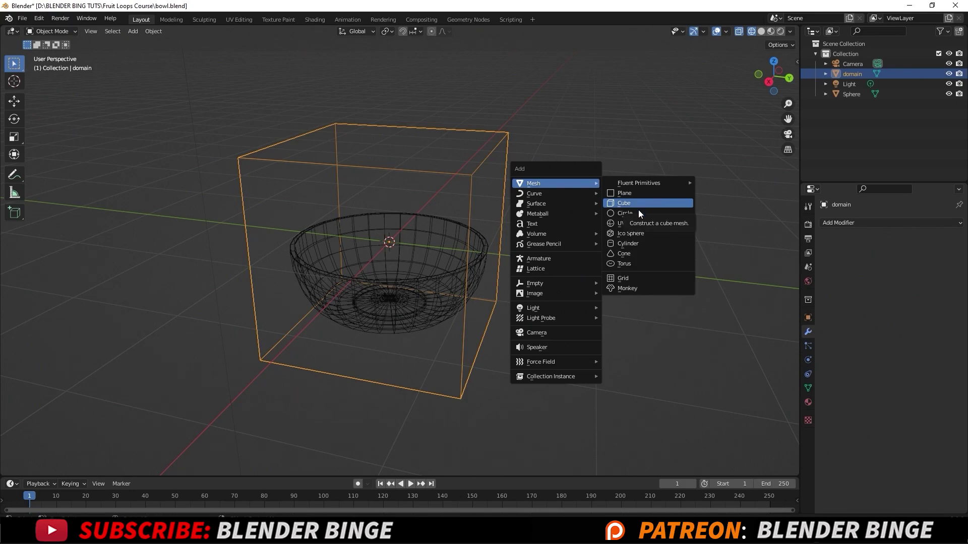
pyautogui.click(640, 223)
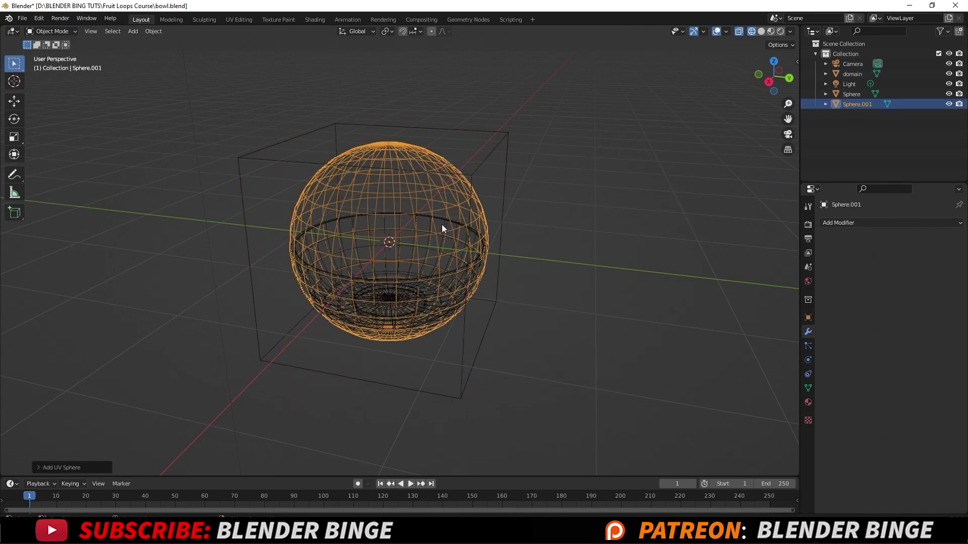
pyautogui.press('s')
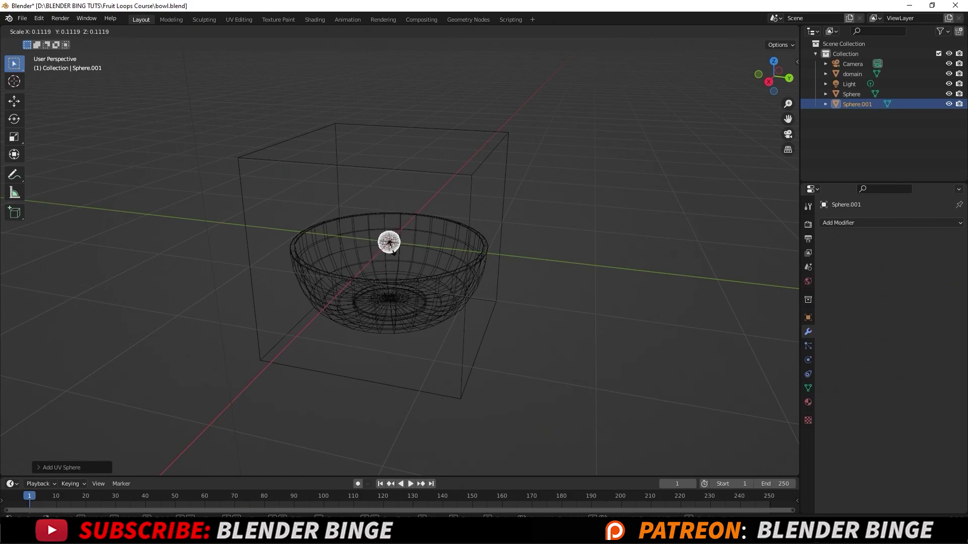
pyautogui.click(394, 250)
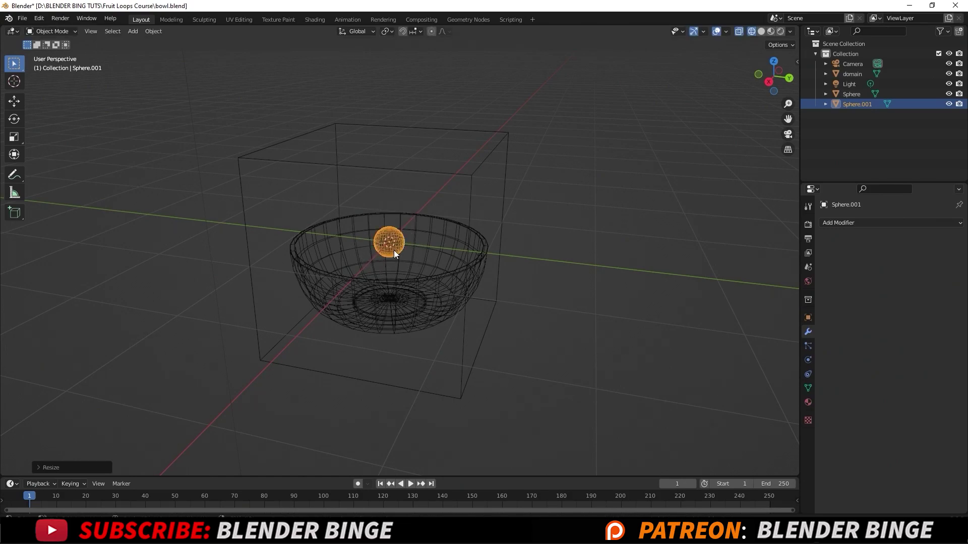
# Step: Raise the small sphere along the Z axis until it sits above the bowl, just inside the domain's upper face
pyautogui.press('g')
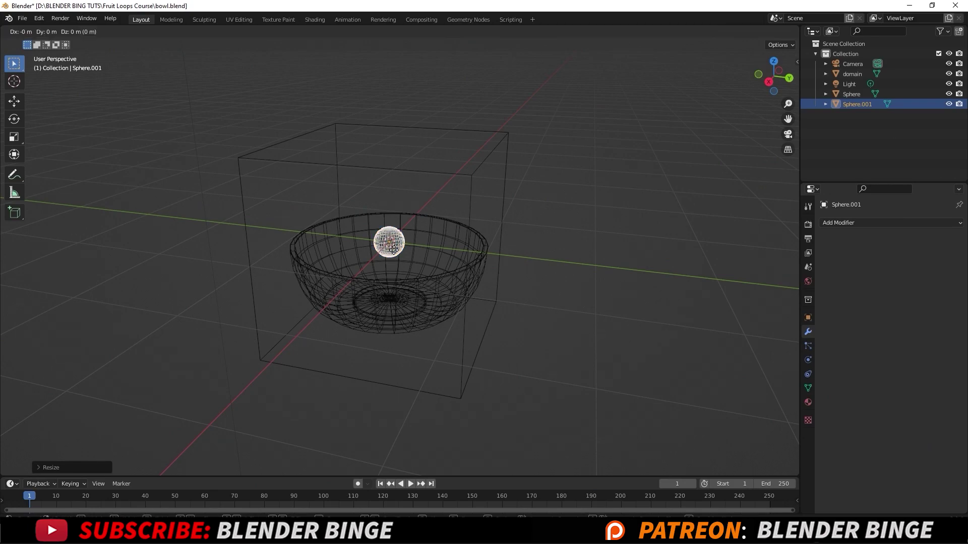
pyautogui.press('z')
pyautogui.click(394, 197)
pyautogui.moveTo(394, 197); pyautogui.dragTo(452, 185, button='middle')
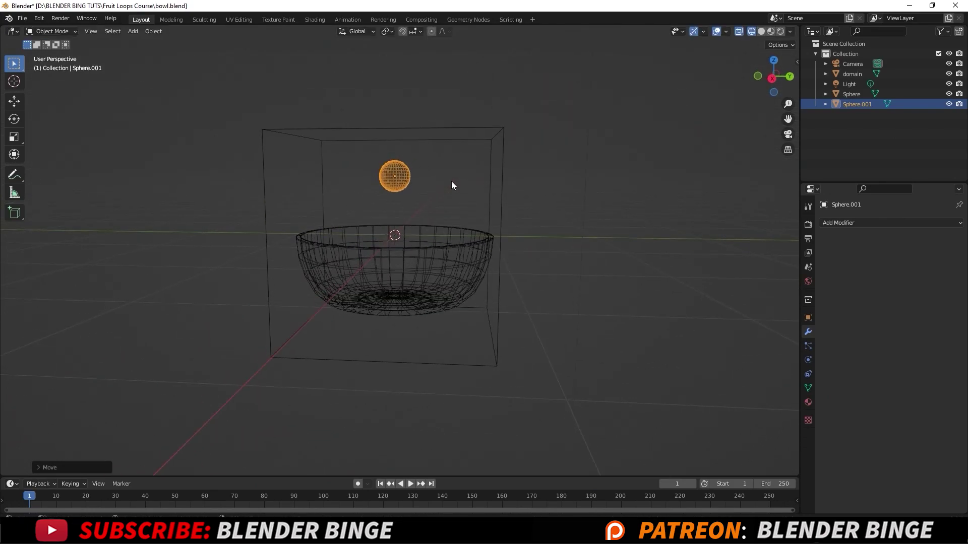
pyautogui.press('g')
pyautogui.press('z')
pyautogui.click(446, 169)
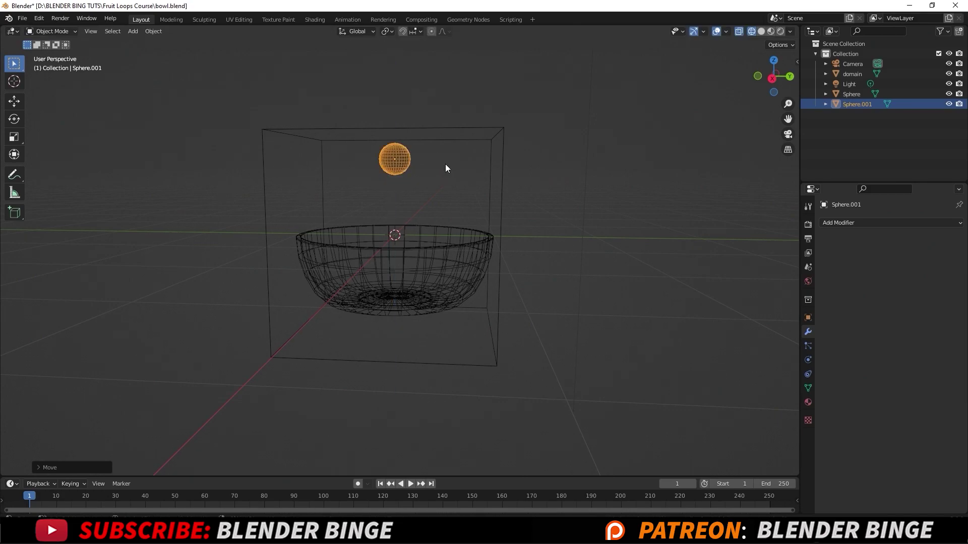
# Step: Rename the small sphere above the bowl as Inflow
pyautogui.moveTo(445, 169)
pyautogui.mouseDown(button='middle')
pyautogui.moveTo(471, 149)
pyautogui.moveTo(475, 166)
pyautogui.moveTo(445, 164)
pyautogui.mouseUp(button='middle')
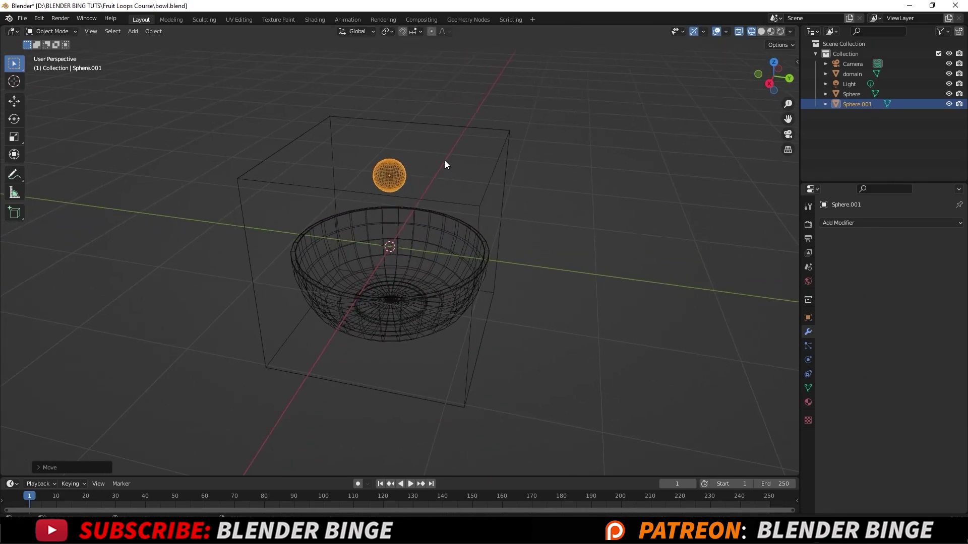
pyautogui.doubleClick(855, 104)
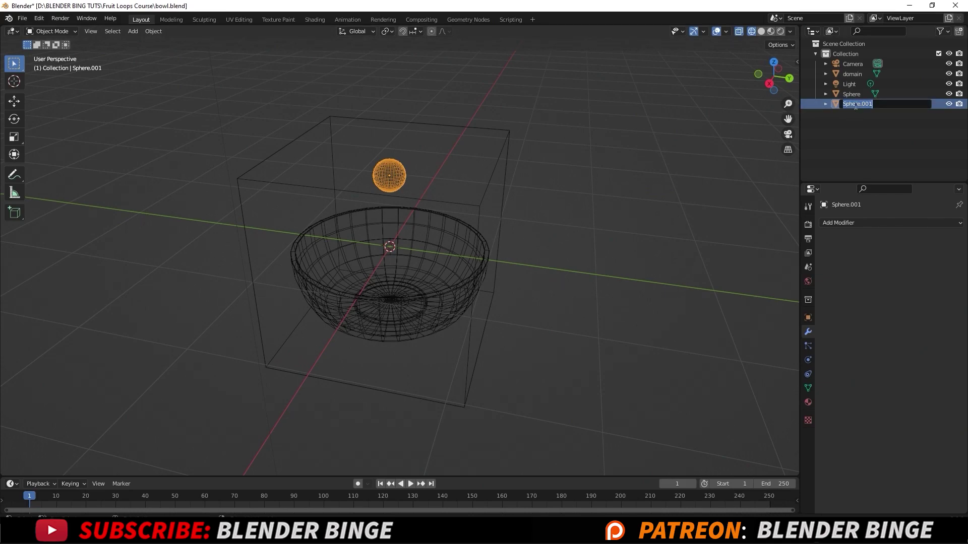
pyautogui.press('BackSpace')
pyautogui.write('Inflow')
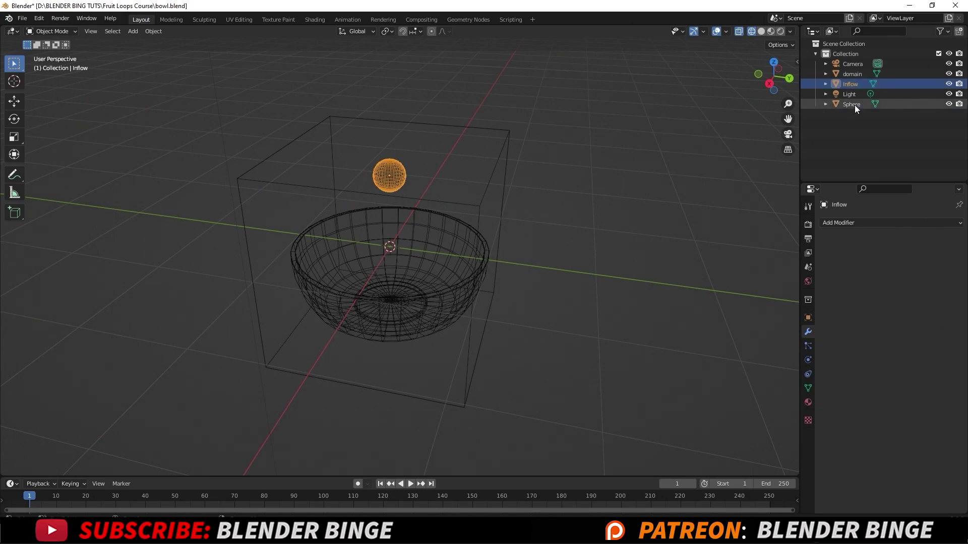
pyautogui.press('Return')
pyautogui.moveTo(514, 195); pyautogui.dragTo(517, 195, button='middle')
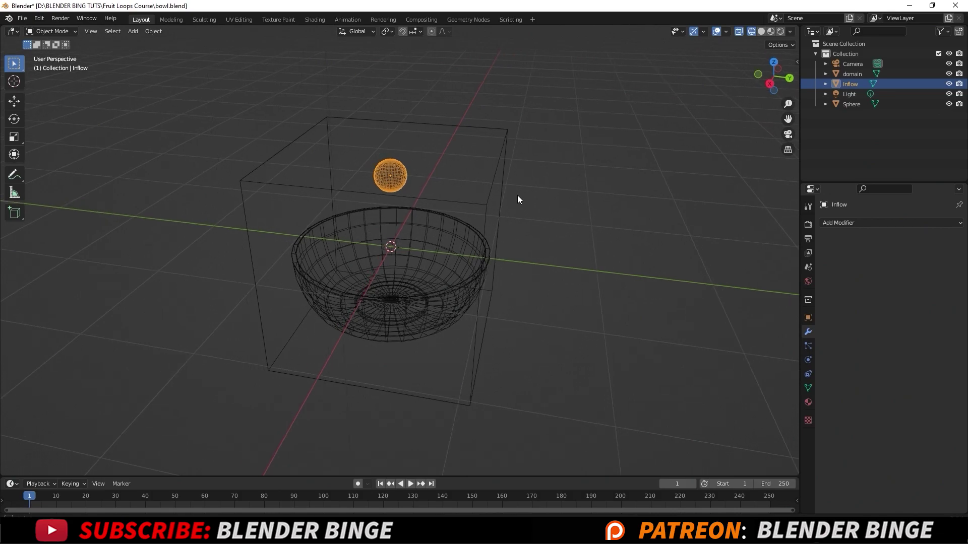
pyautogui.click(435, 298)
pyautogui.click(547, 152)
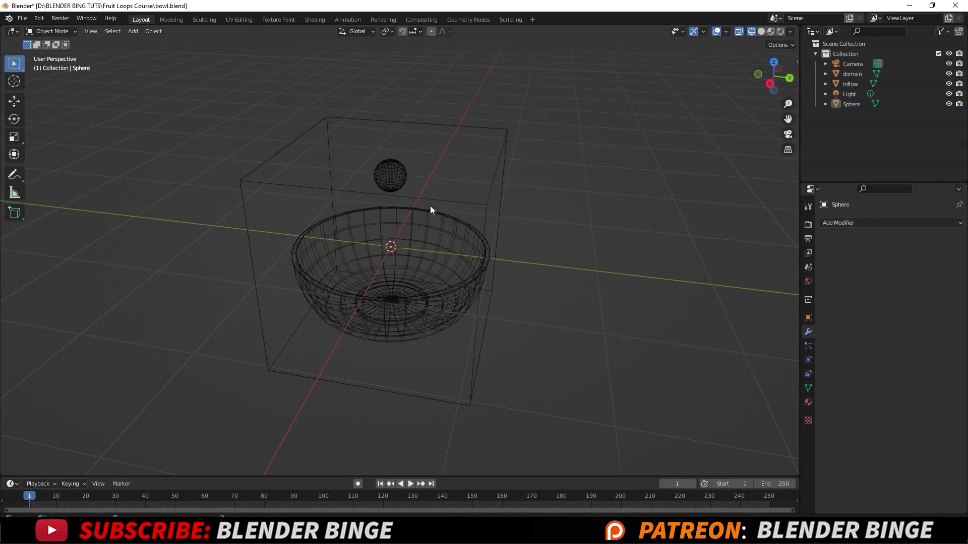
pyautogui.moveTo(430, 208); pyautogui.dragTo(426, 242, button='middle')
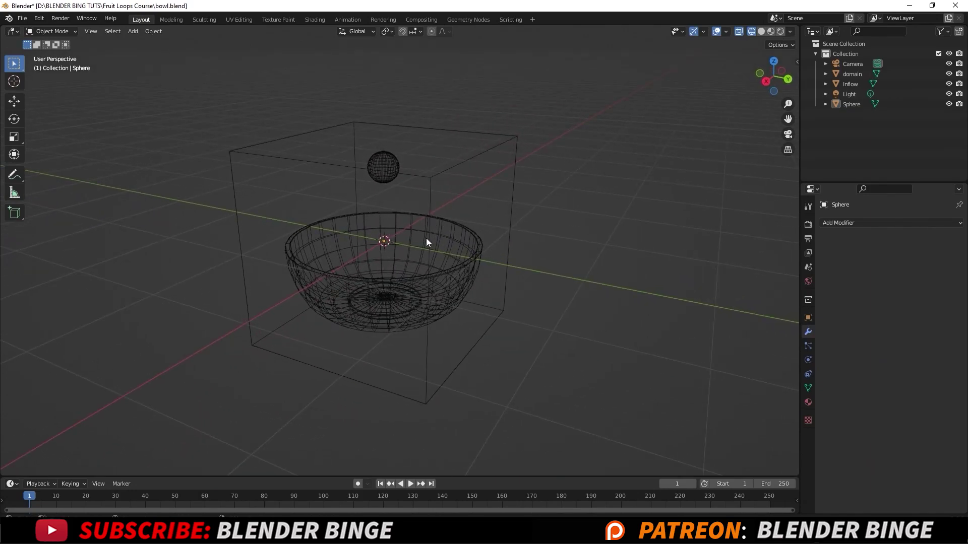
pyautogui.moveTo(382, 219); pyautogui.dragTo(509, 209, button='middle')
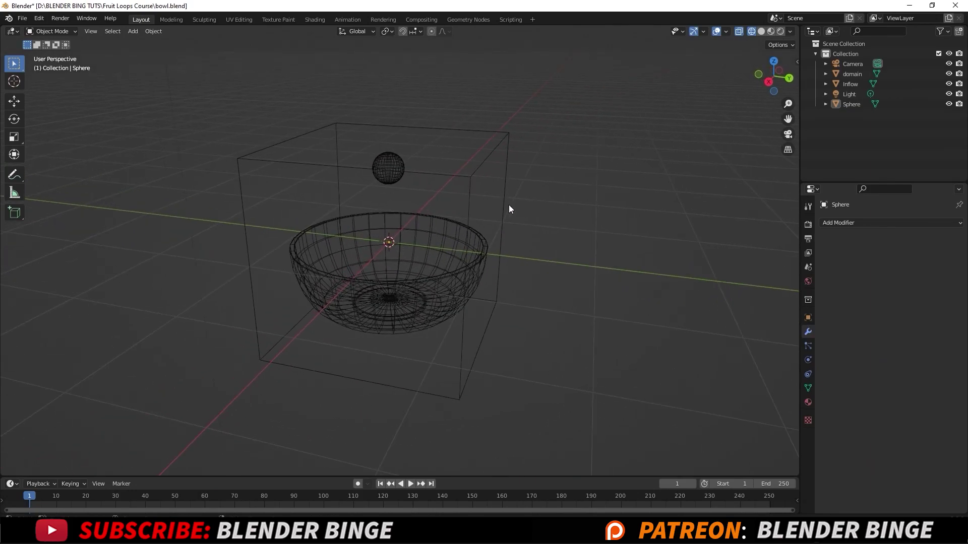
# Step: Give the domain cube Fluid physics of type Domain and set its domain type to Liquid
pyautogui.click(507, 134)
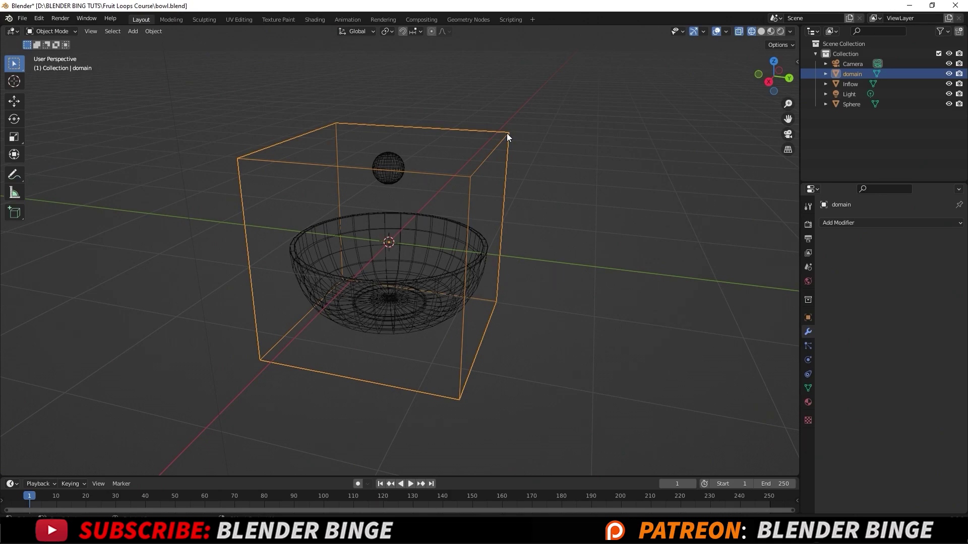
pyautogui.click(808, 359)
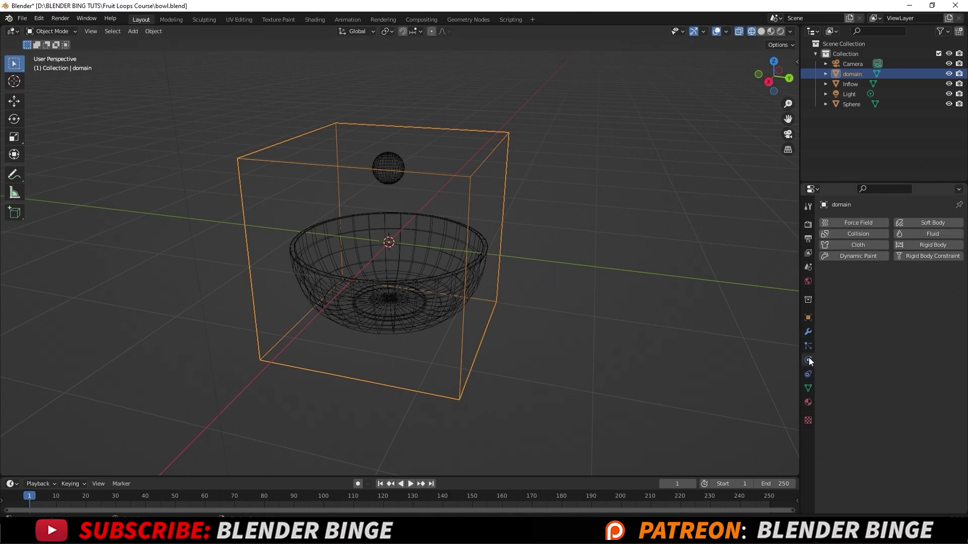
pyautogui.click(927, 233)
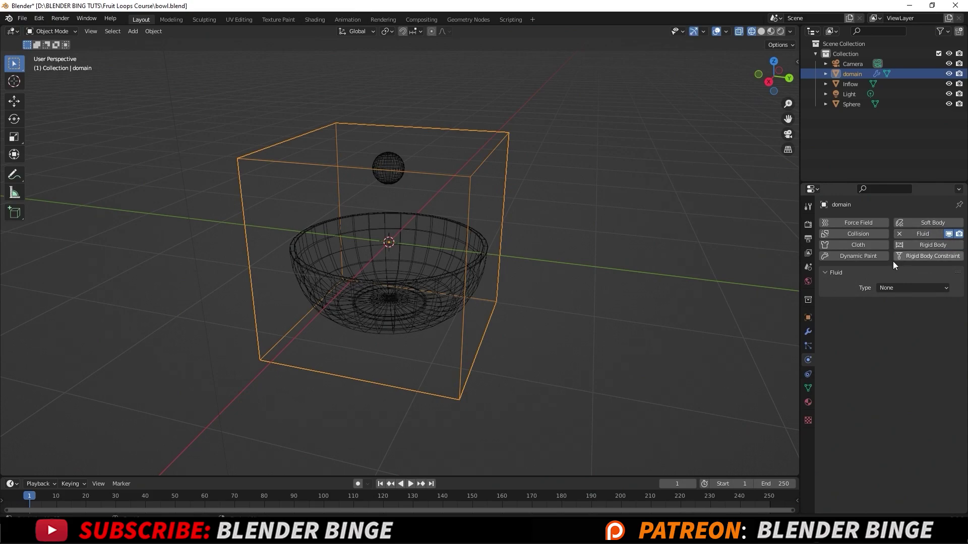
pyautogui.click(903, 288)
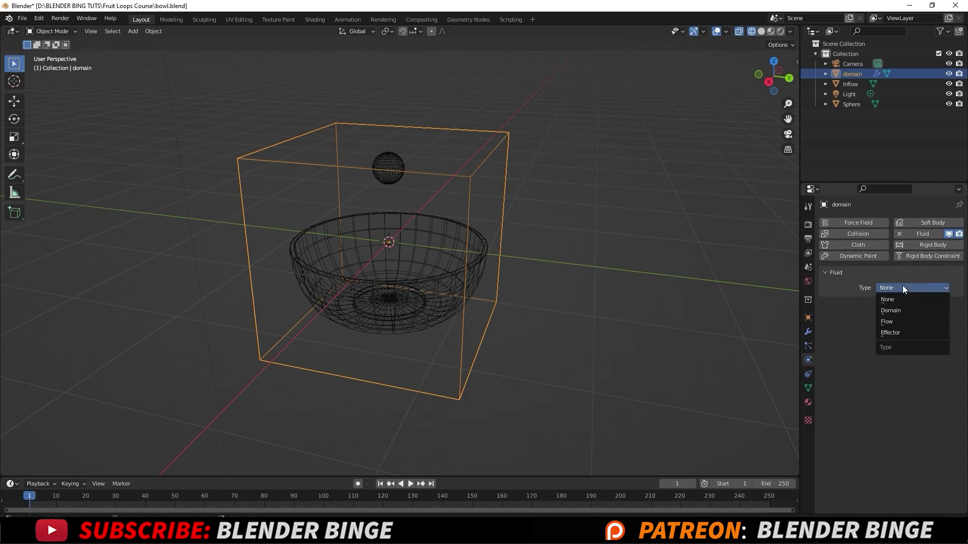
pyautogui.click(905, 311)
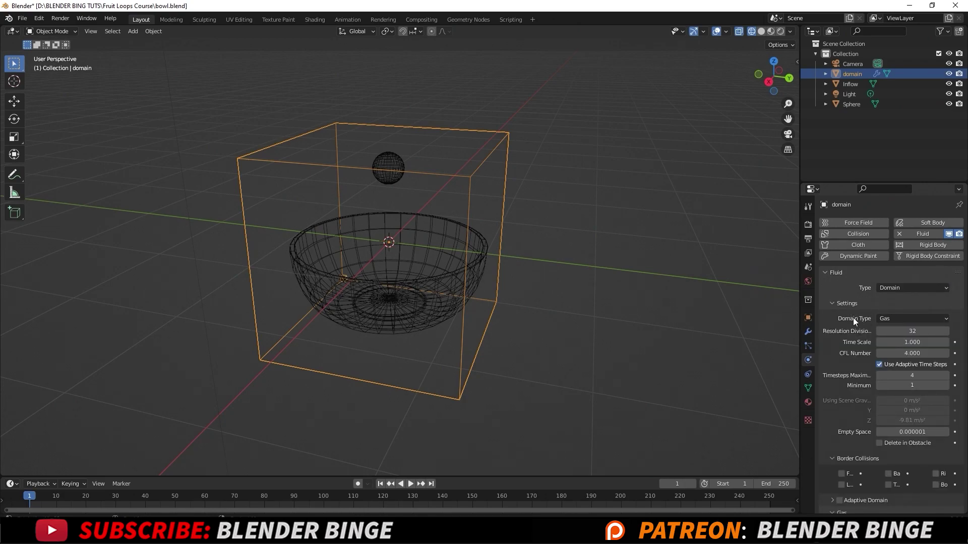
pyautogui.click(912, 318)
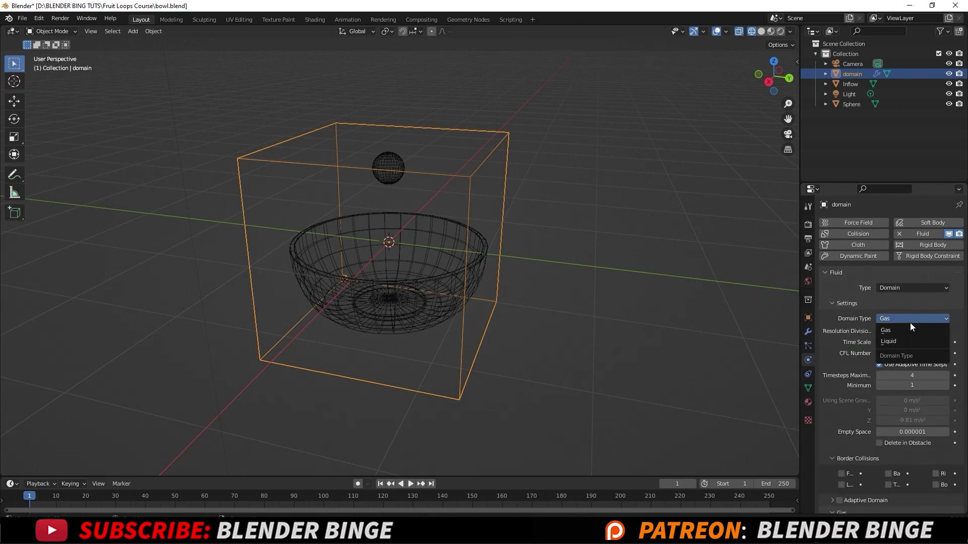
pyautogui.click(904, 340)
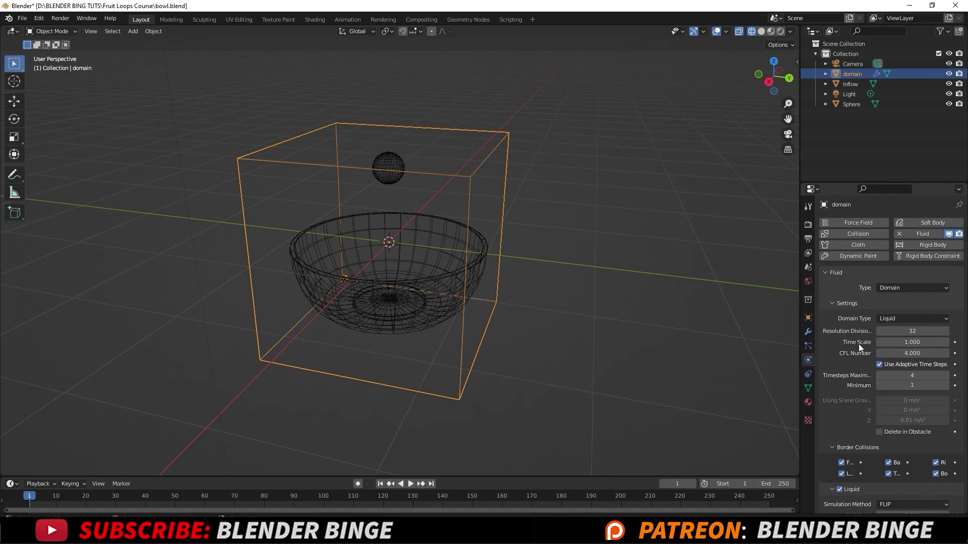
# Step: Enable Mesh generation in the domain's liquid settings
pyautogui.scroll(-10, 845, 342)
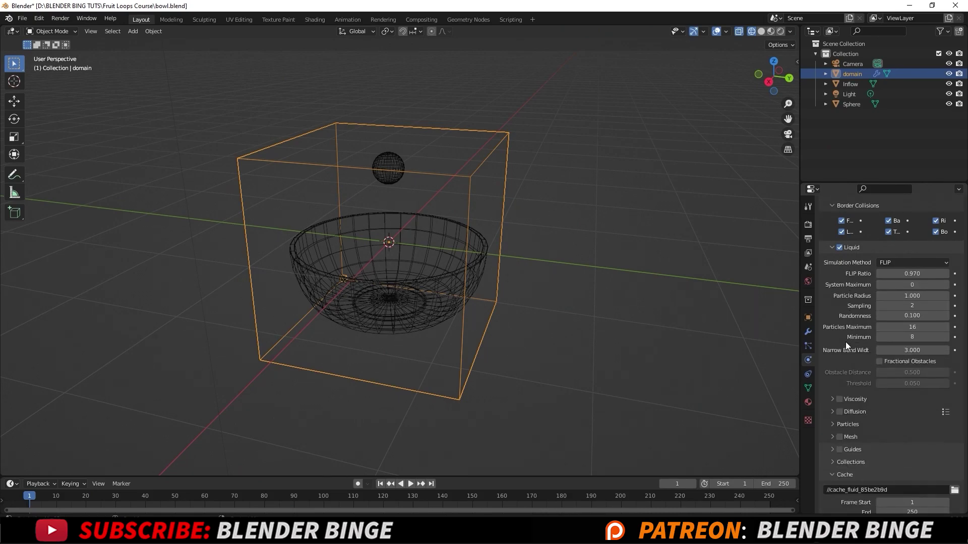
pyautogui.scroll(-3, 845, 342)
pyautogui.click(840, 376)
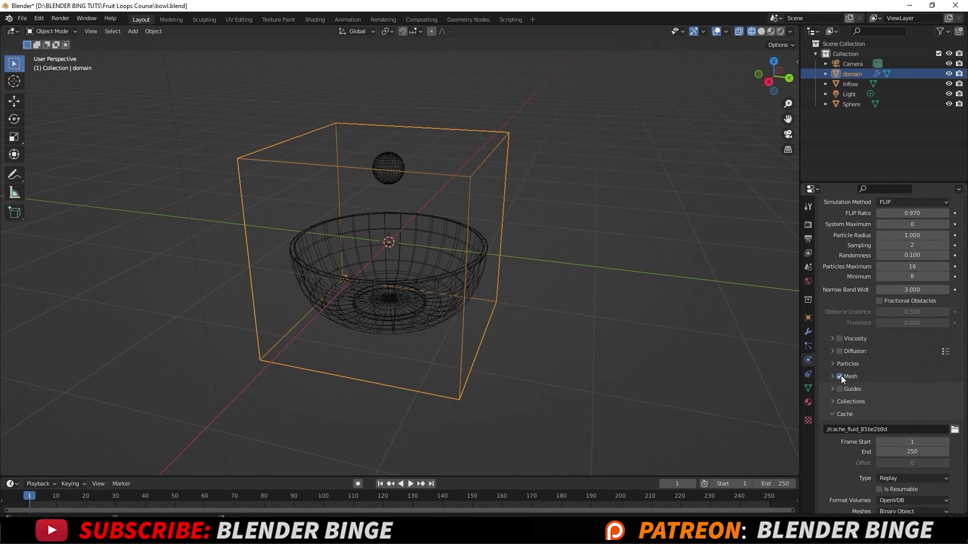
# Step: Set the cache type of the domain's fluid simulation to All
pyautogui.scroll(-2, 866, 325)
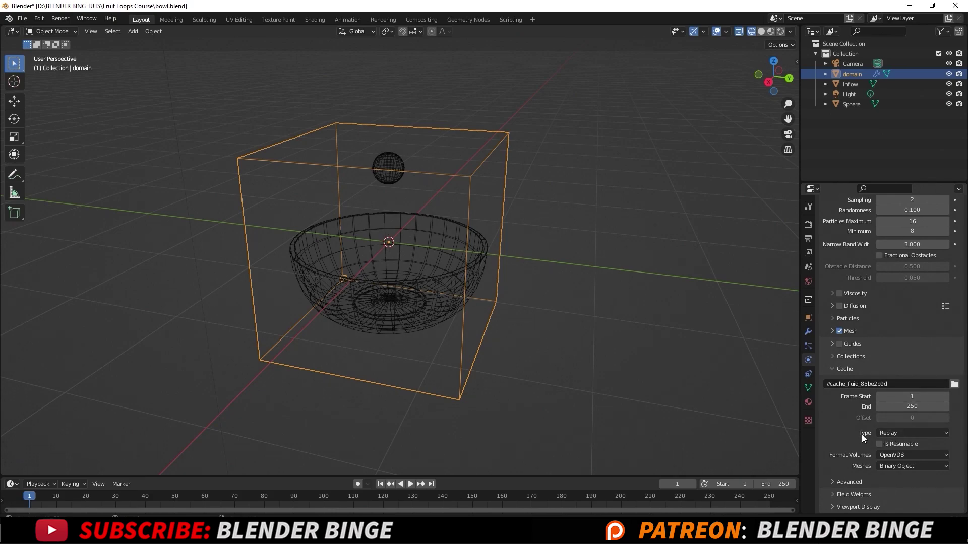
pyautogui.click(892, 433)
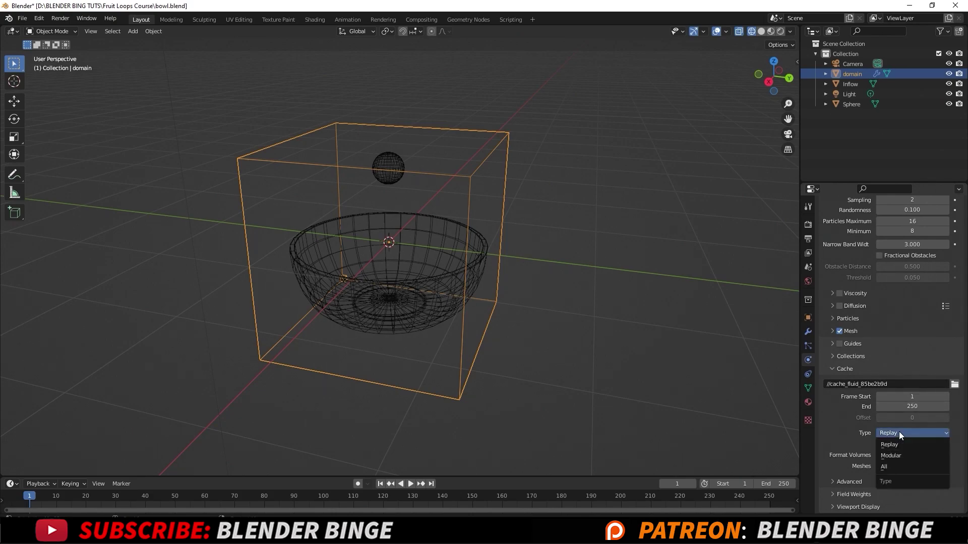
pyautogui.click(905, 466)
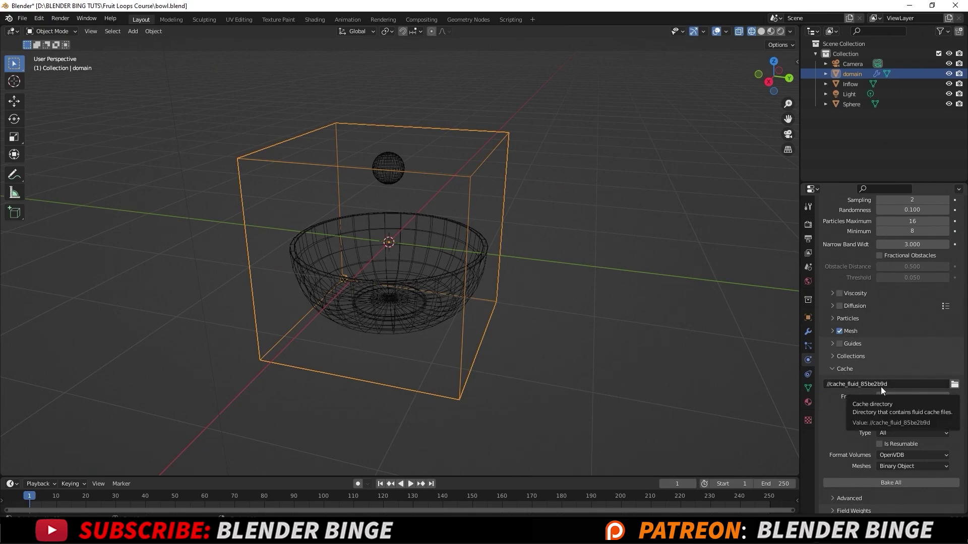
pyautogui.scroll(-1, 847, 420)
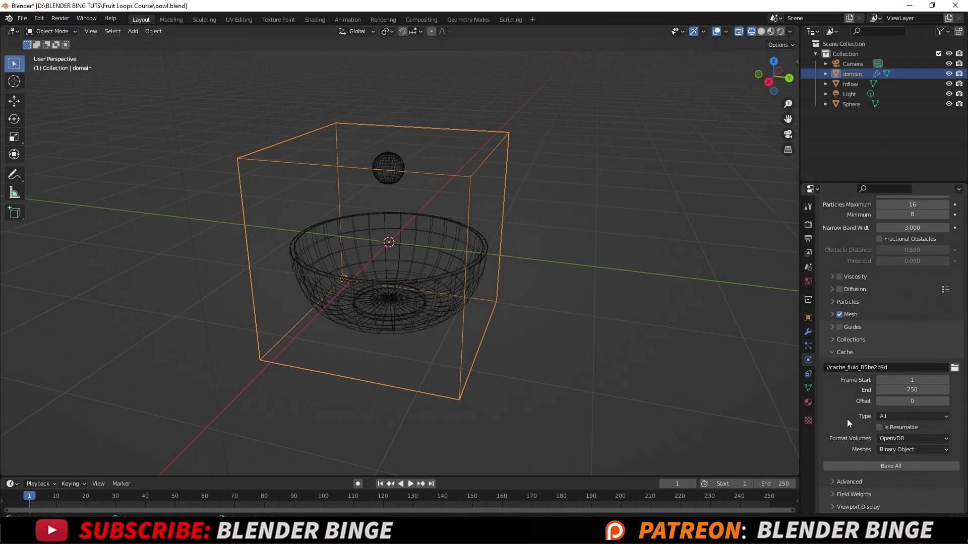
pyautogui.scroll(5, 848, 419)
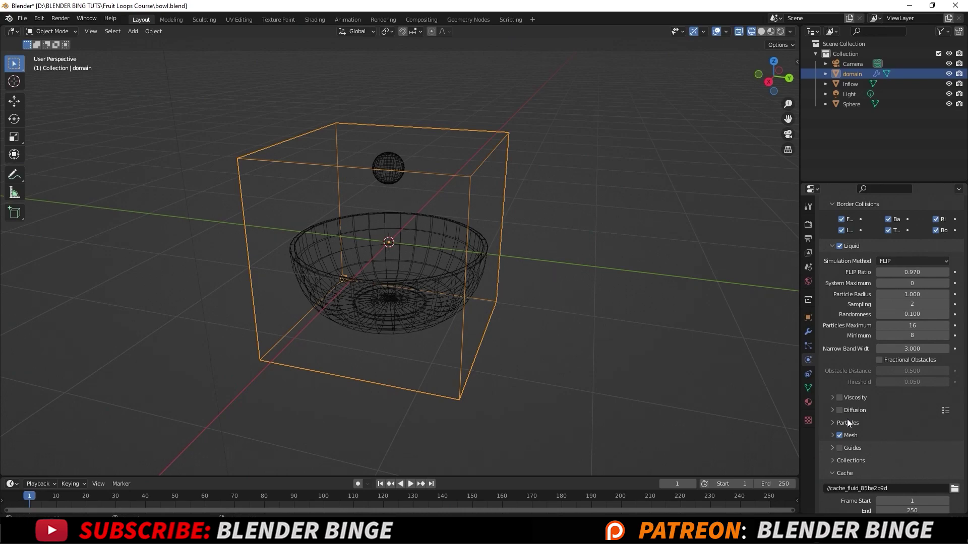
pyautogui.scroll(2, 847, 420)
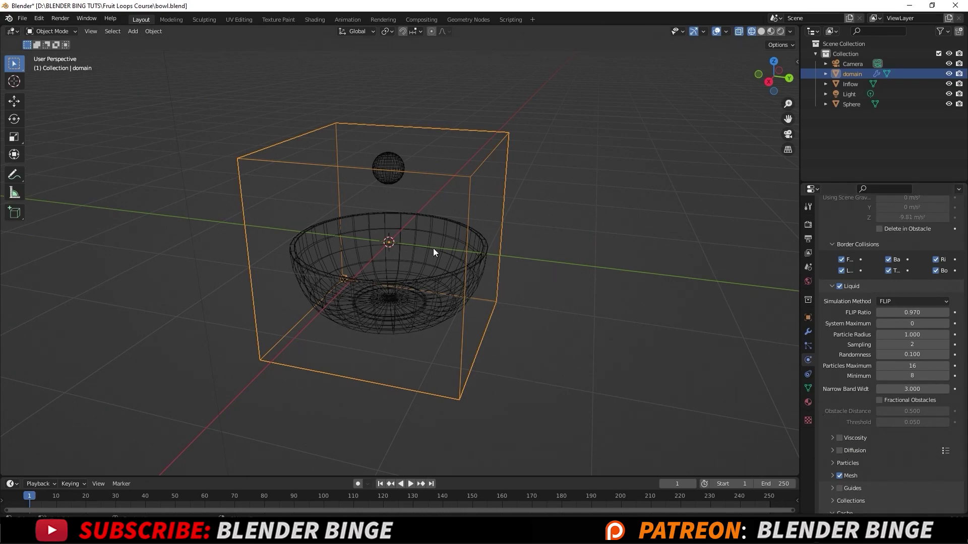
# Step: Give the Inflow sphere above the bowl Fluid physics of type Flow
pyautogui.click(392, 164)
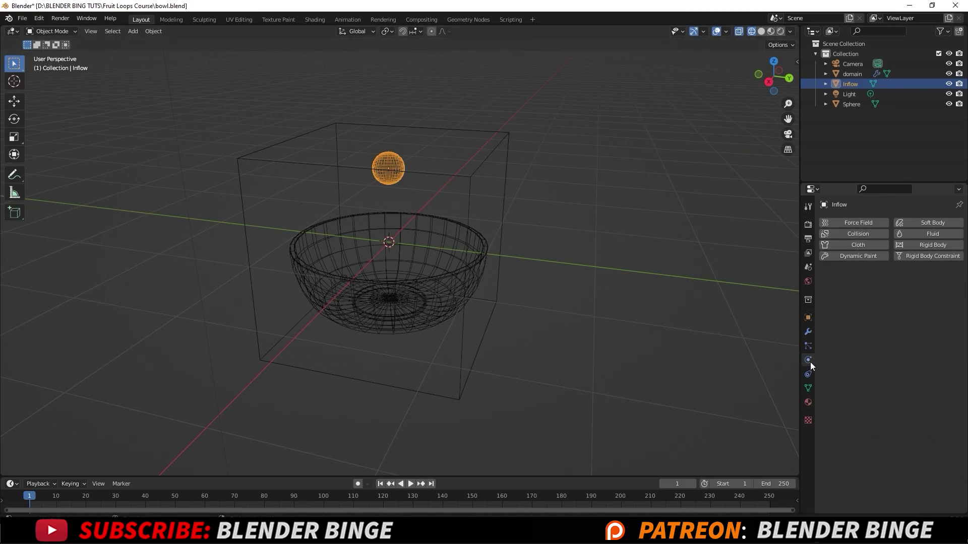
pyautogui.click(925, 233)
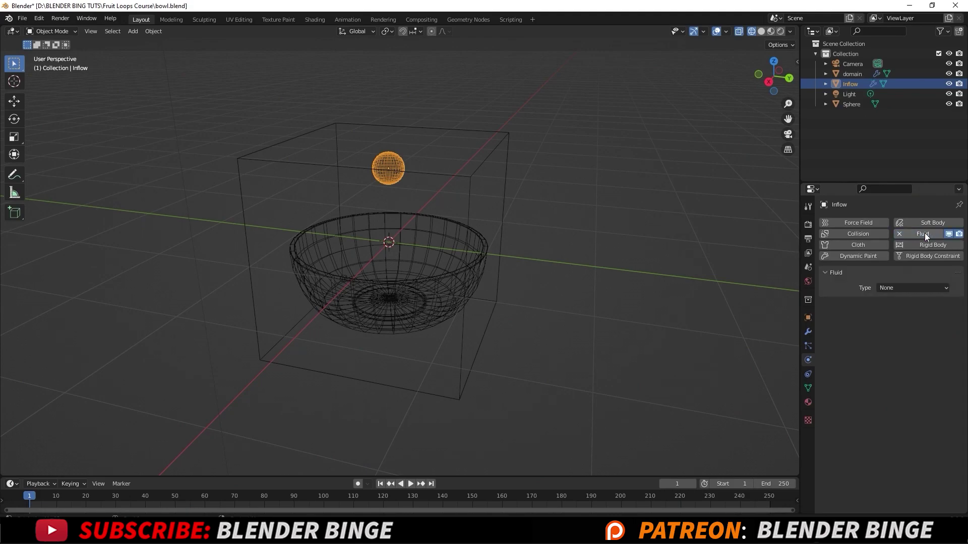
pyautogui.click(902, 289)
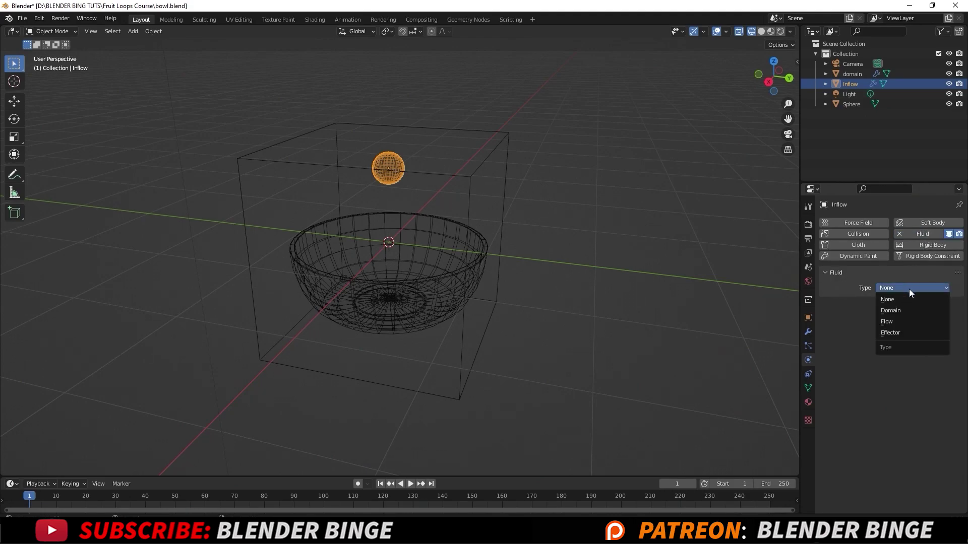
pyautogui.click(901, 321)
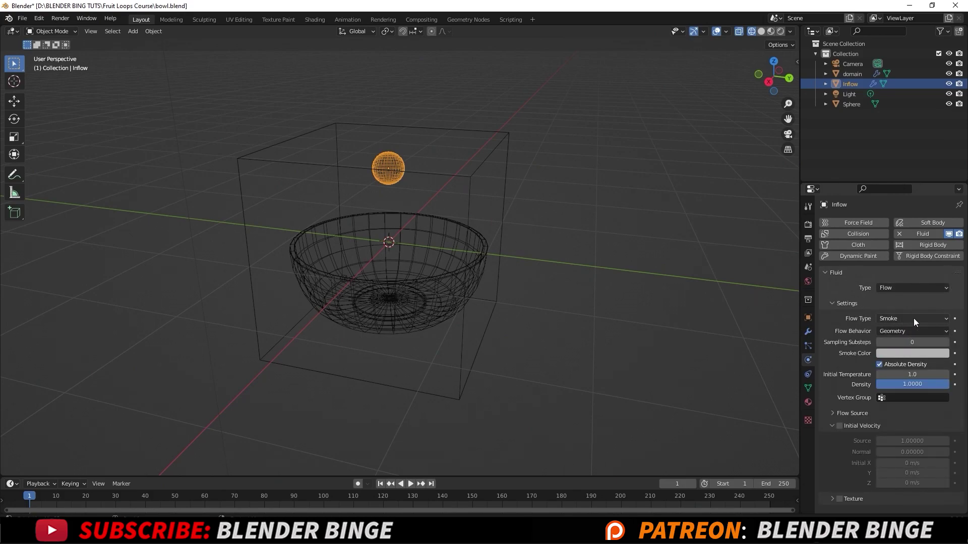
# Step: Set the Inflow sphere's flow type to Liquid and its flow behavior to Inflow
pyautogui.click(913, 318)
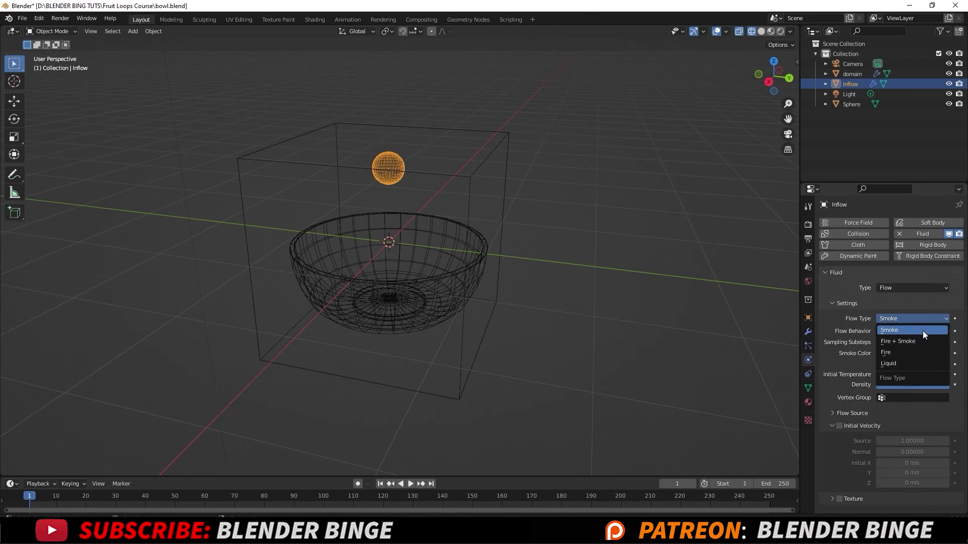
pyautogui.click(919, 361)
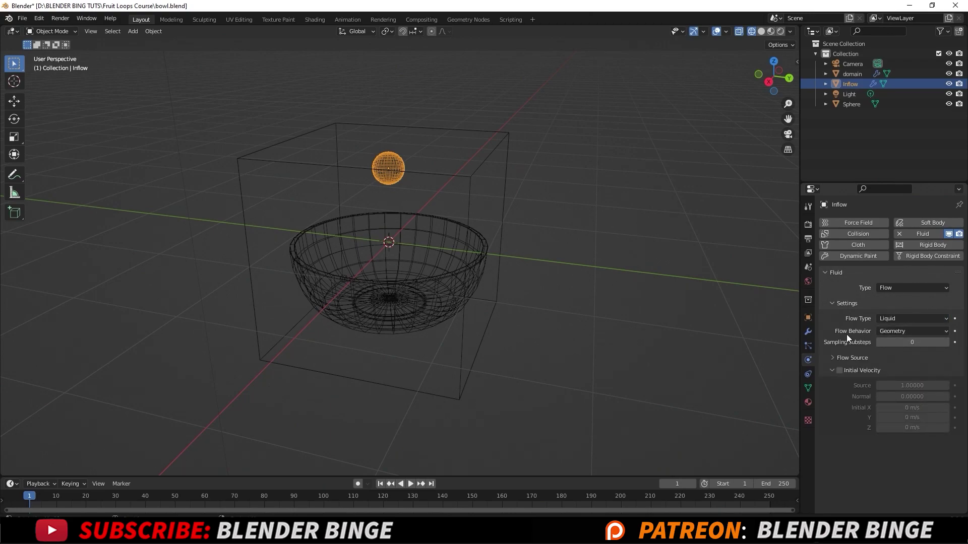
pyautogui.click(890, 332)
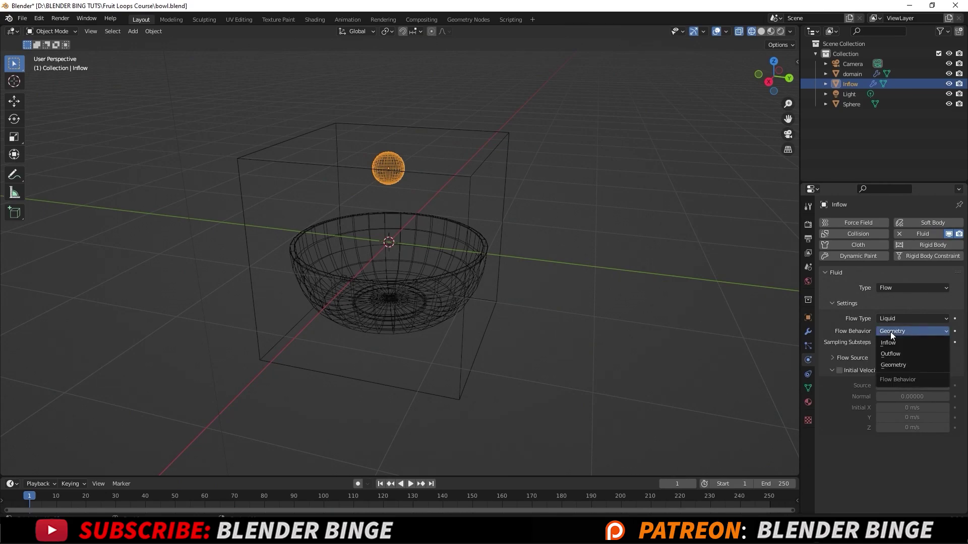
pyautogui.click(911, 341)
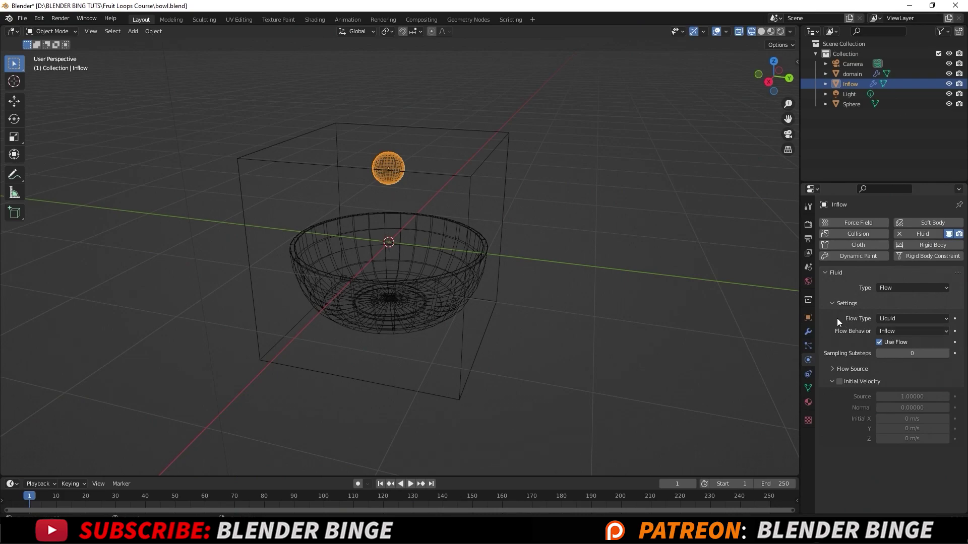
pyautogui.click(582, 225)
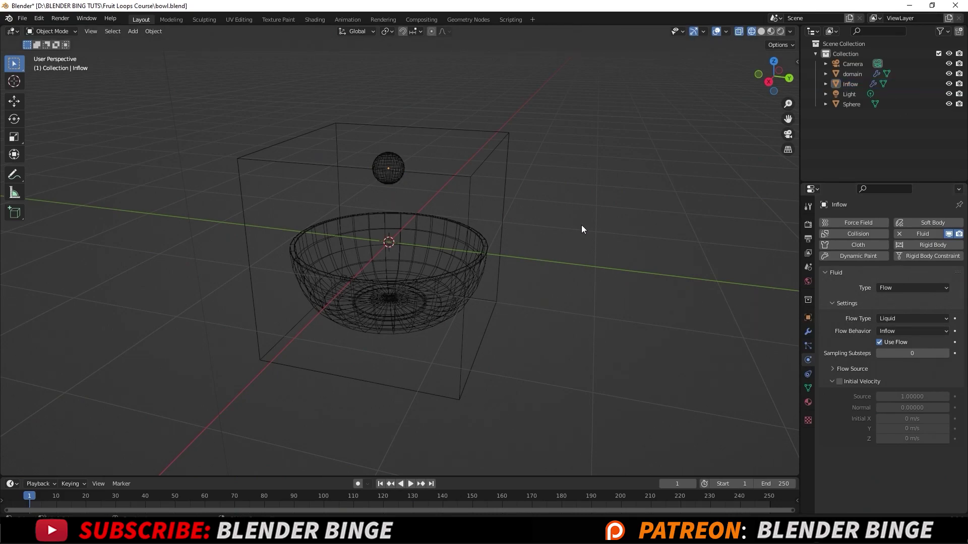
# Step: Give the bowl Fluid physics of type Effector
pyautogui.click(425, 289)
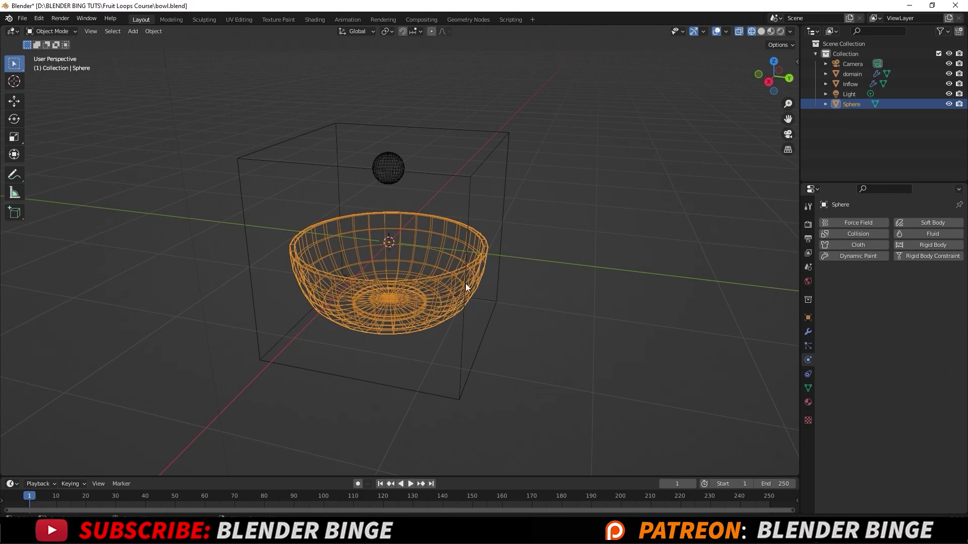
pyautogui.click(931, 234)
pyautogui.click(895, 288)
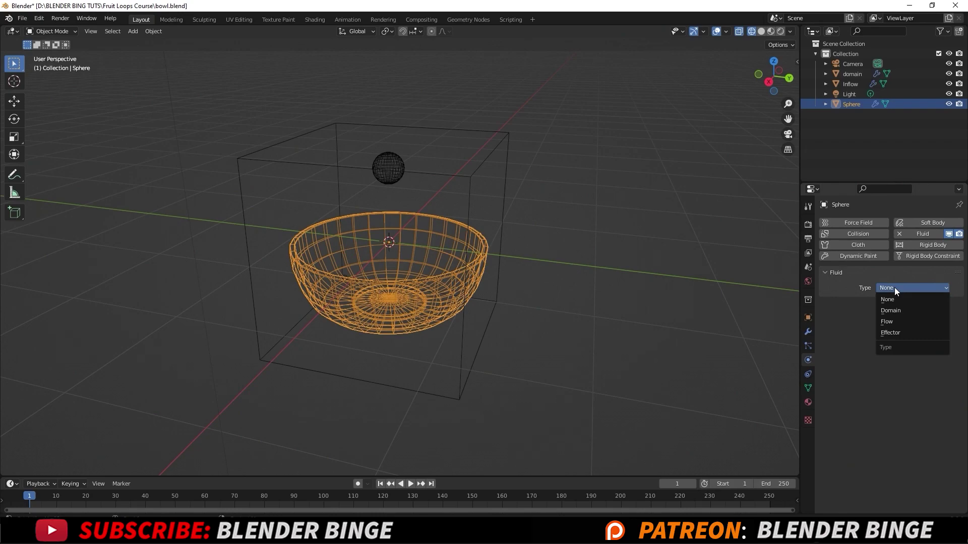
pyautogui.click(899, 332)
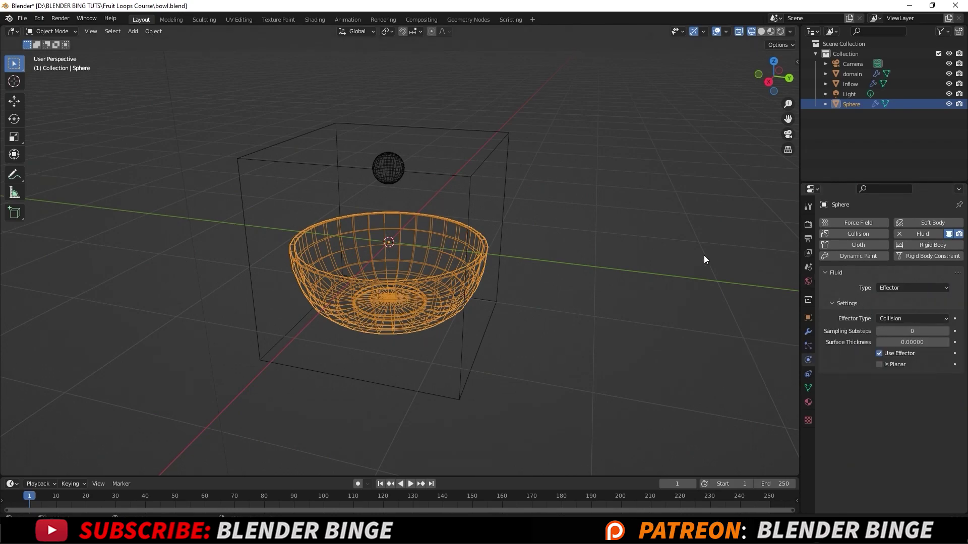
# Step: Play the animation briefly to check for fluid motion, and return to the first frame
pyautogui.moveTo(503, 317); pyautogui.dragTo(467, 337, button='middle')
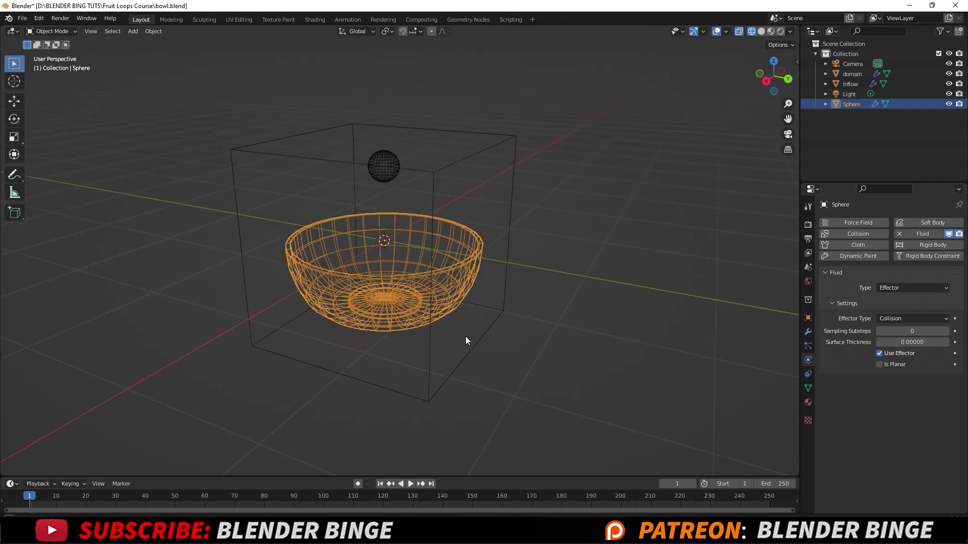
pyautogui.click(408, 484)
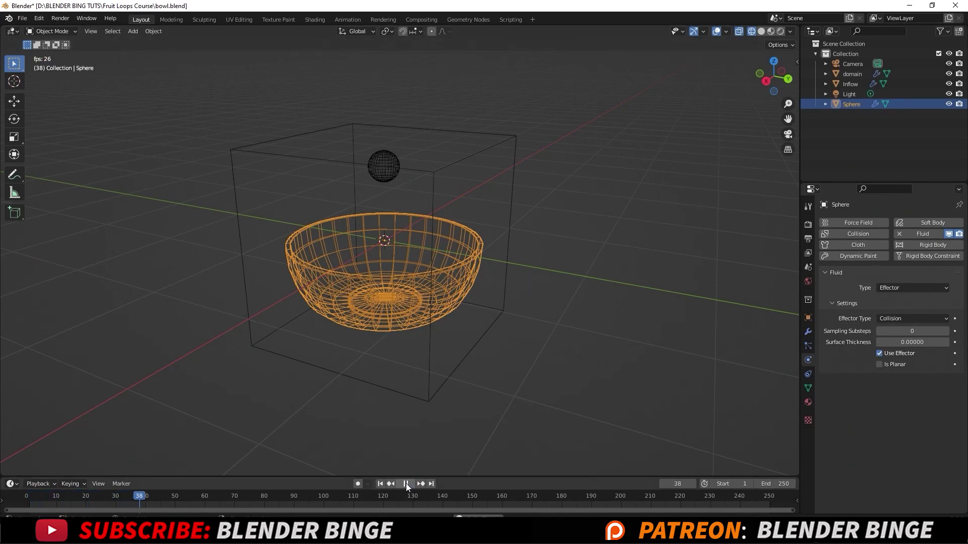
pyautogui.click(406, 483)
pyautogui.click(380, 483)
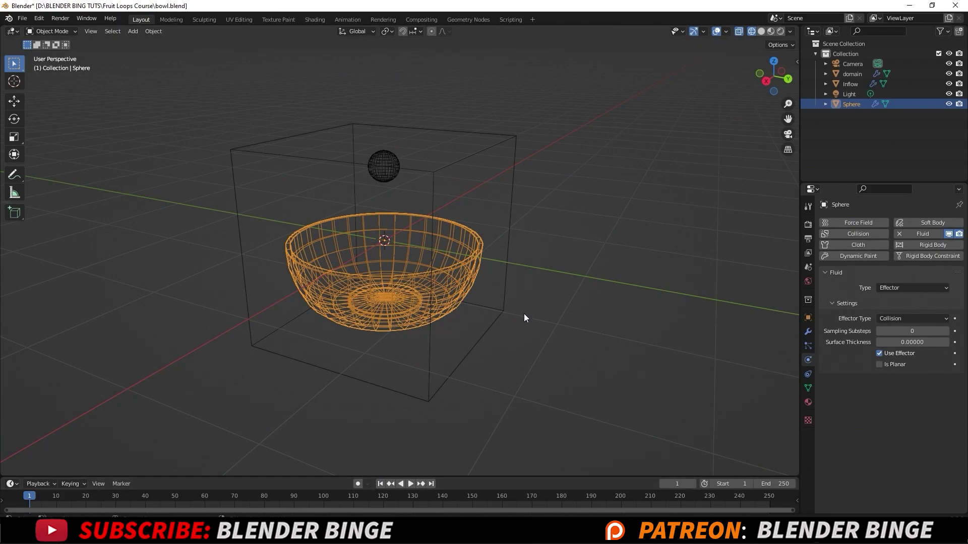
# Step: Bake the domain cube's whole liquid simulation for frames 1 to 250
pyautogui.click(511, 138)
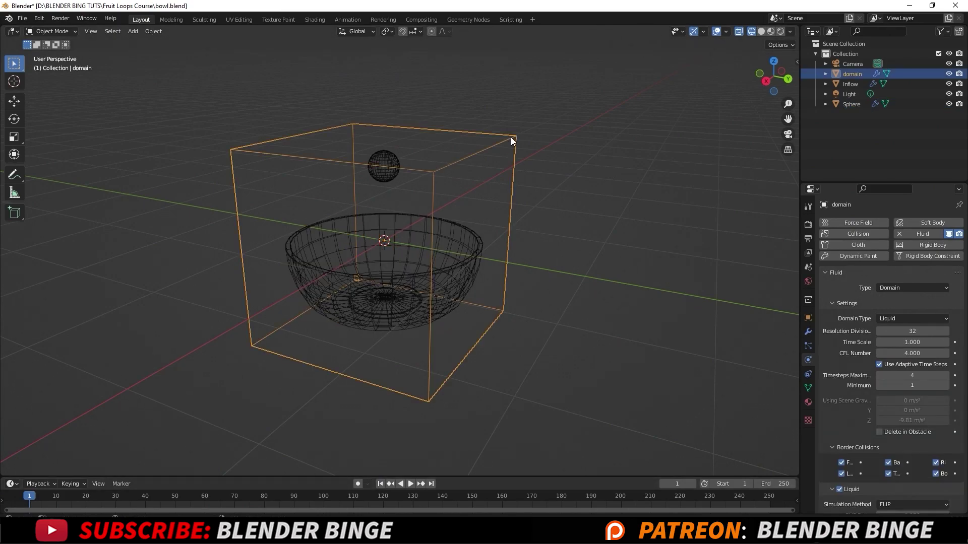
pyautogui.scroll(-10, 887, 310)
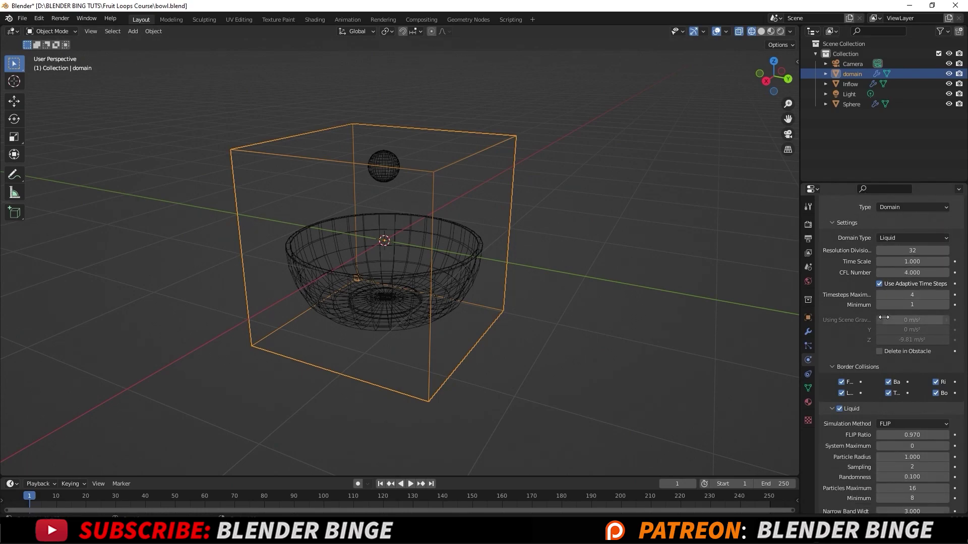
pyautogui.scroll(-8, 884, 317)
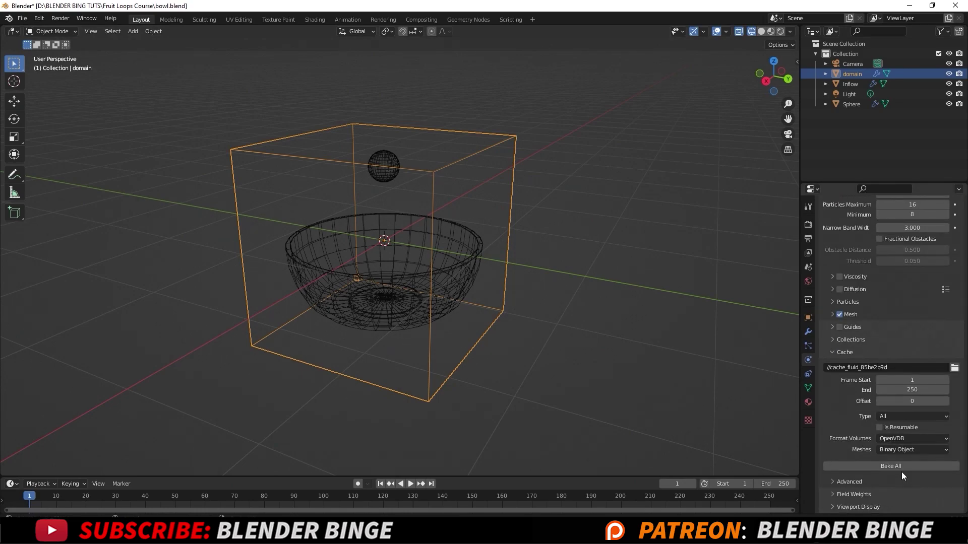
pyautogui.click(890, 466)
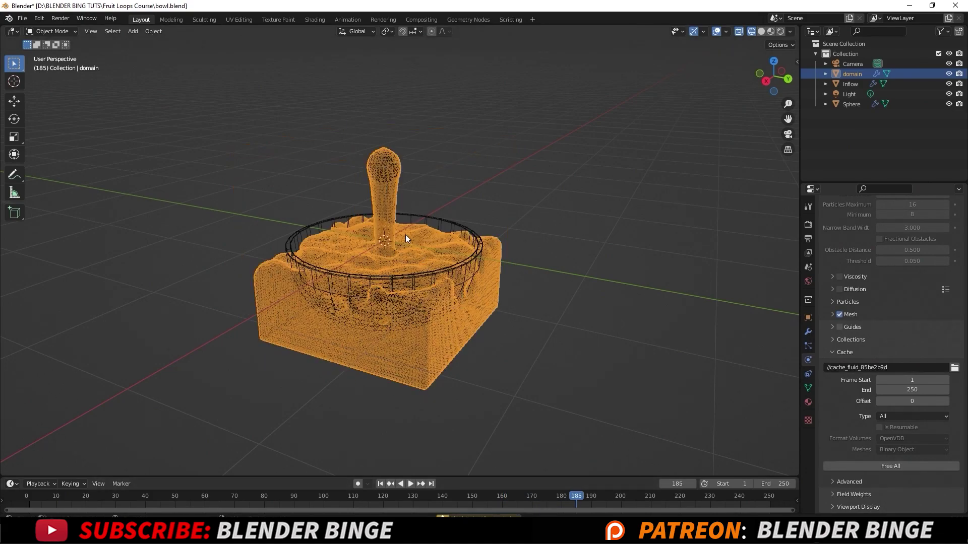
# Step: Play back the baked simulation from an early frame to watch the liquid fill the bowl up close
pyautogui.moveTo(371, 501); pyautogui.dragTo(154, 480)
pyautogui.scroll(3, 382, 310)
pyautogui.press('space')
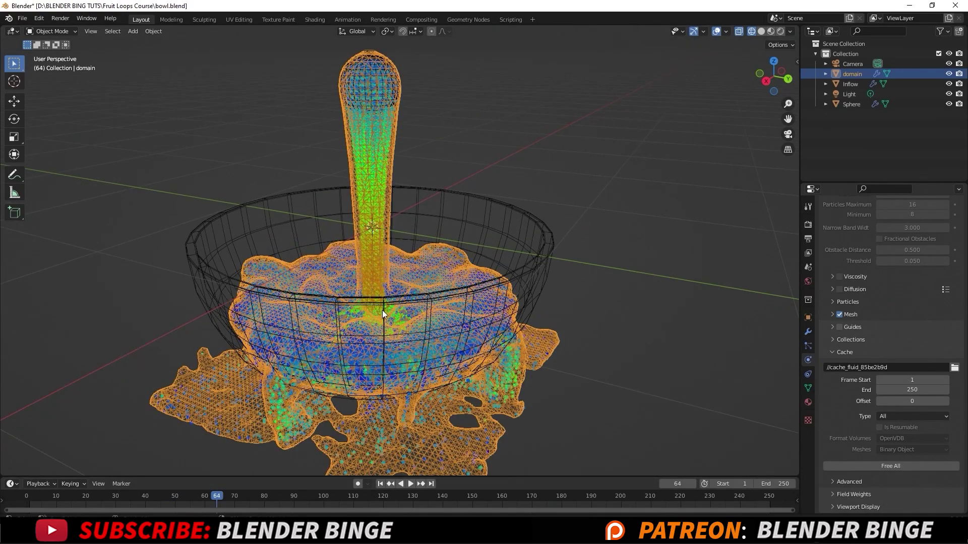
# Step: Switch the viewport to solid shading and replay the pour into the bowl from about frame 40
pyautogui.click(761, 31)
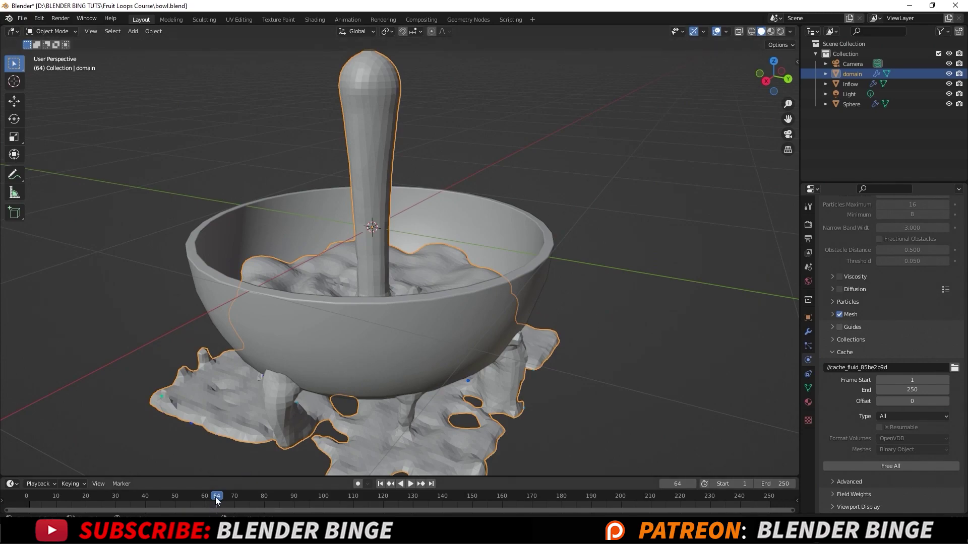
pyautogui.press('space')
pyautogui.moveTo(216, 497); pyautogui.dragTo(146, 497)
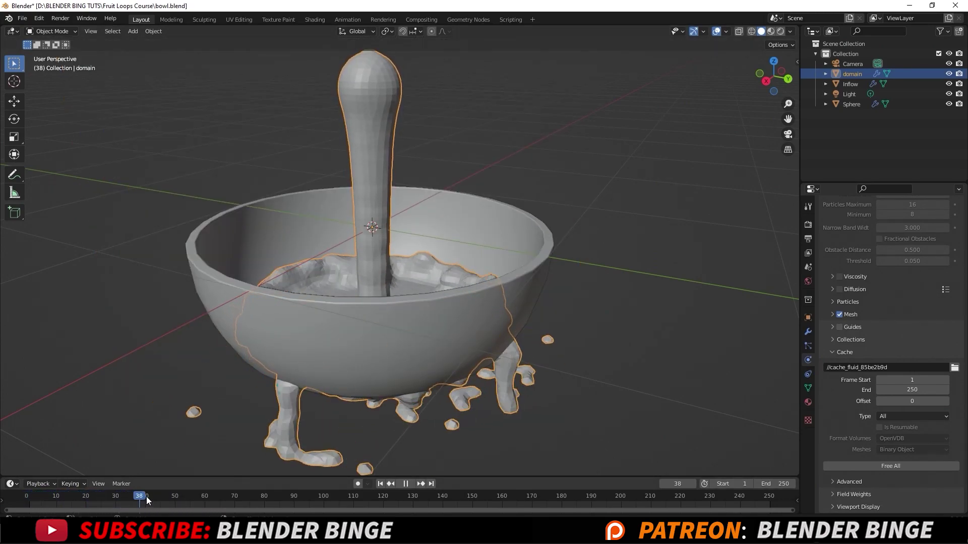
pyautogui.press('space')
pyautogui.moveTo(303, 415); pyautogui.dragTo(344, 320, button='middle')
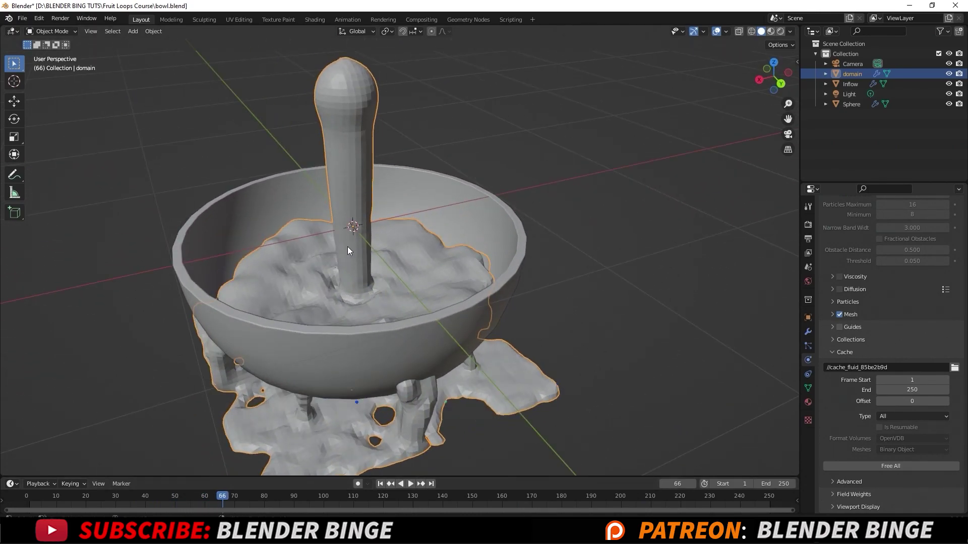
pyautogui.scroll(-1, 336, 303)
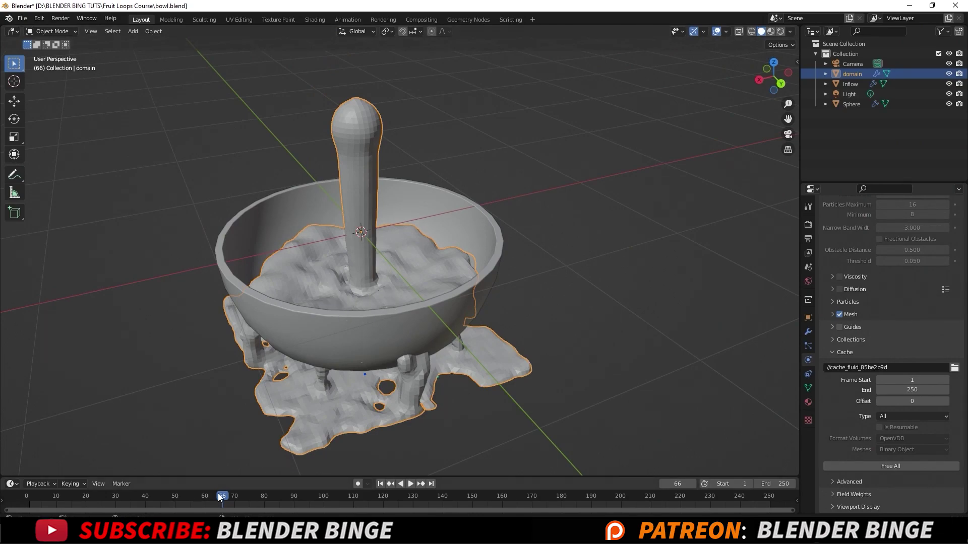
# Step: Return to the first frame, review the domain's fluid settings, and free its whole baked simulation
pyautogui.click(381, 485)
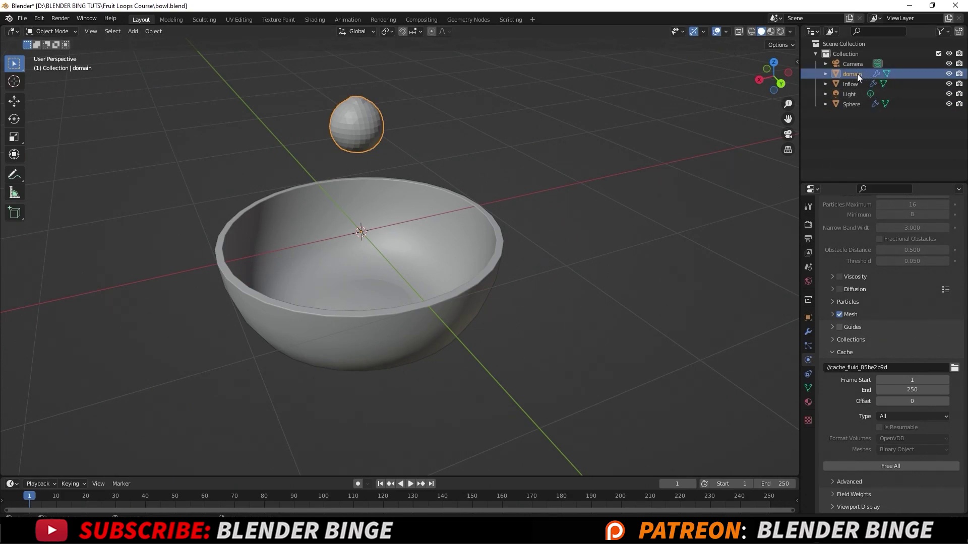
pyautogui.scroll(10, 854, 345)
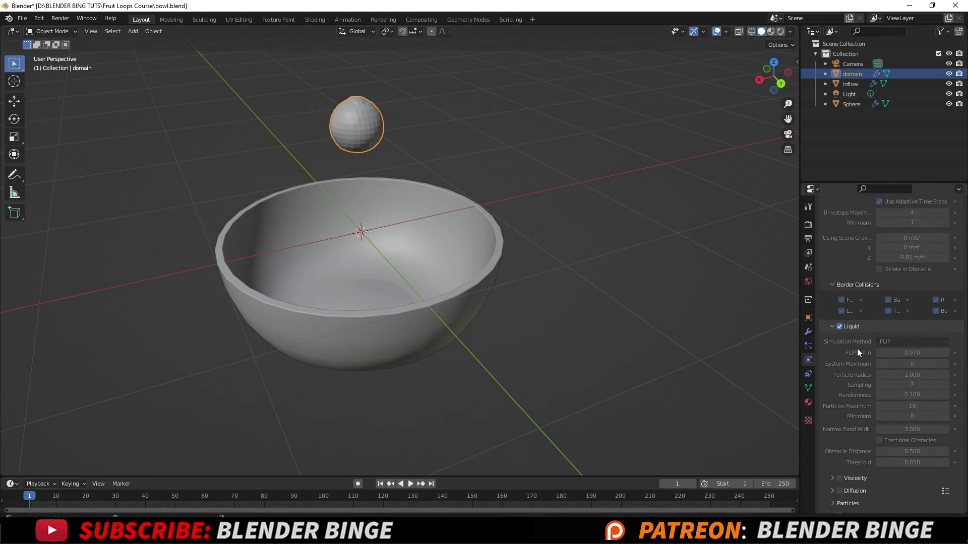
pyautogui.scroll(8, 856, 349)
pyautogui.scroll(-10, 859, 340)
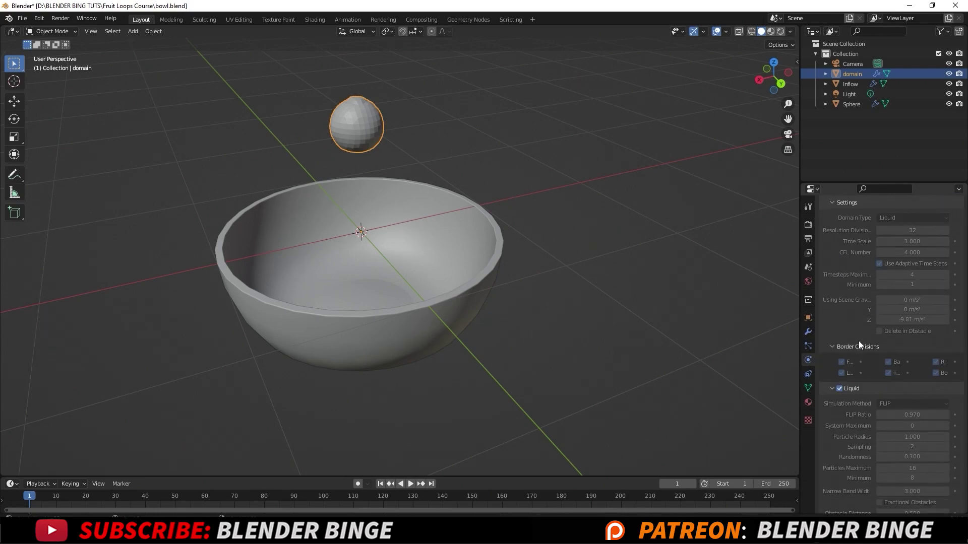
pyautogui.scroll(-5, 858, 341)
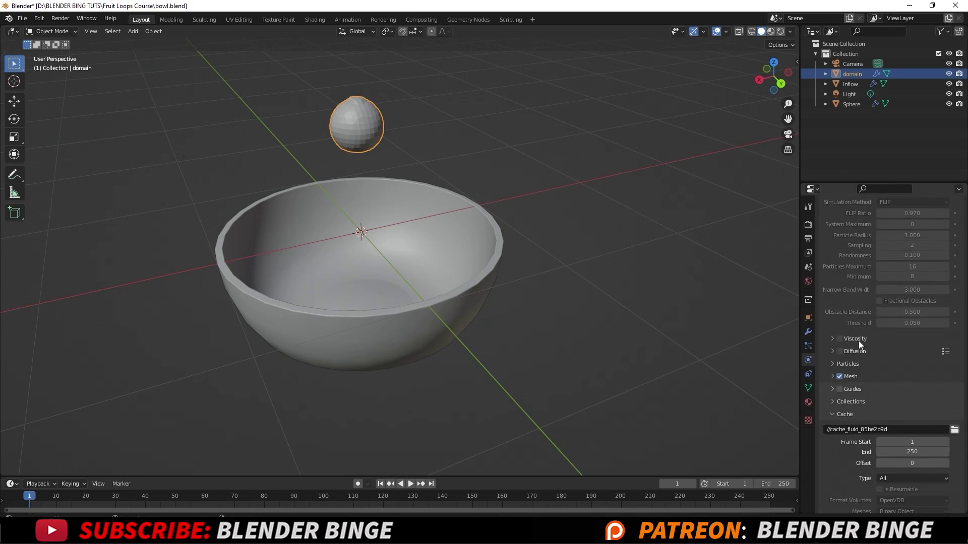
pyautogui.scroll(-3, 858, 341)
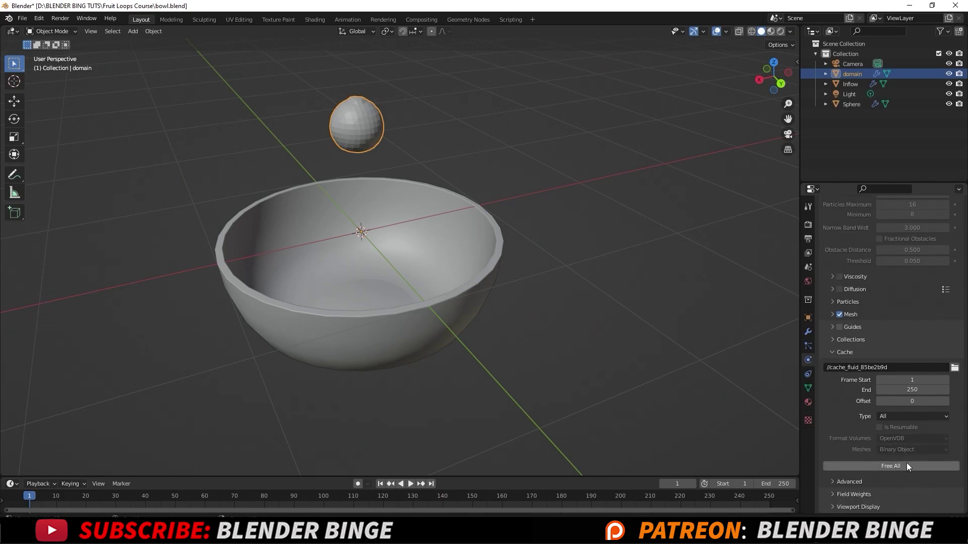
pyautogui.click(887, 465)
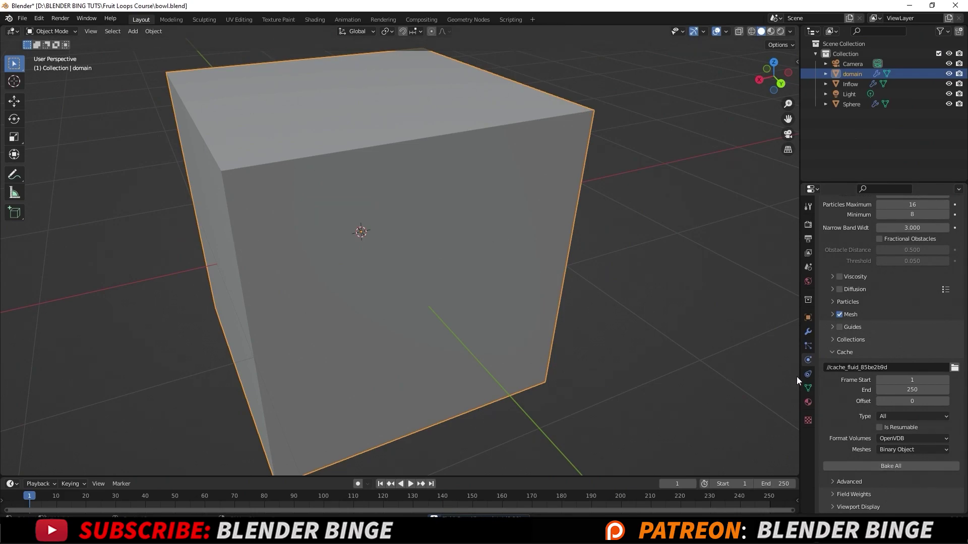
# Step: Set the domain's resolution divisions to 90 and bake the whole liquid simulation again for frames 1 to 250
pyautogui.scroll(5, 906, 395)
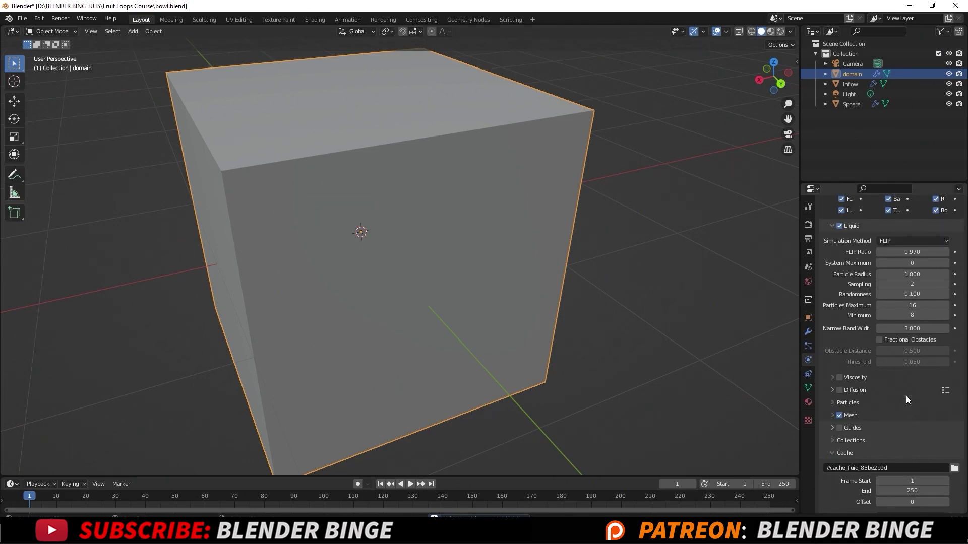
pyautogui.scroll(10, 906, 395)
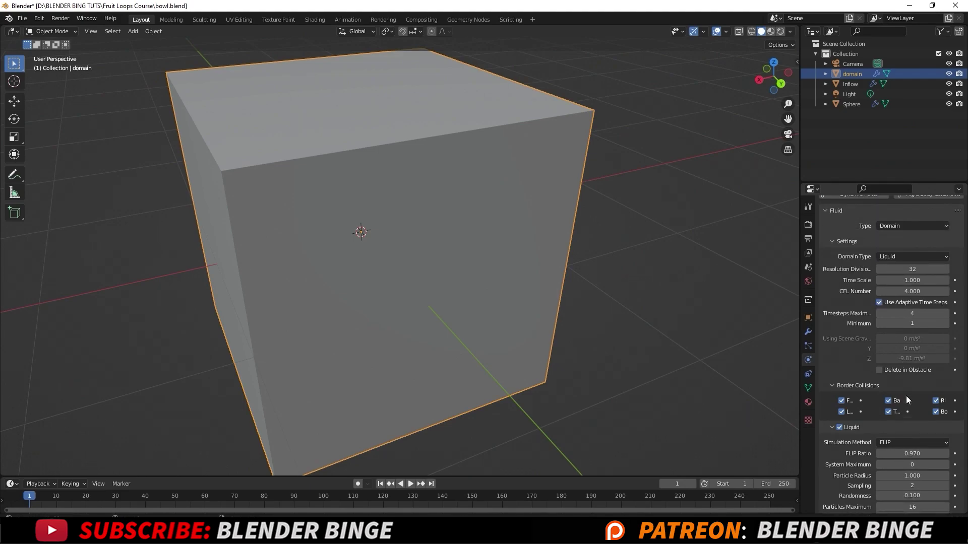
pyautogui.scroll(1, 905, 396)
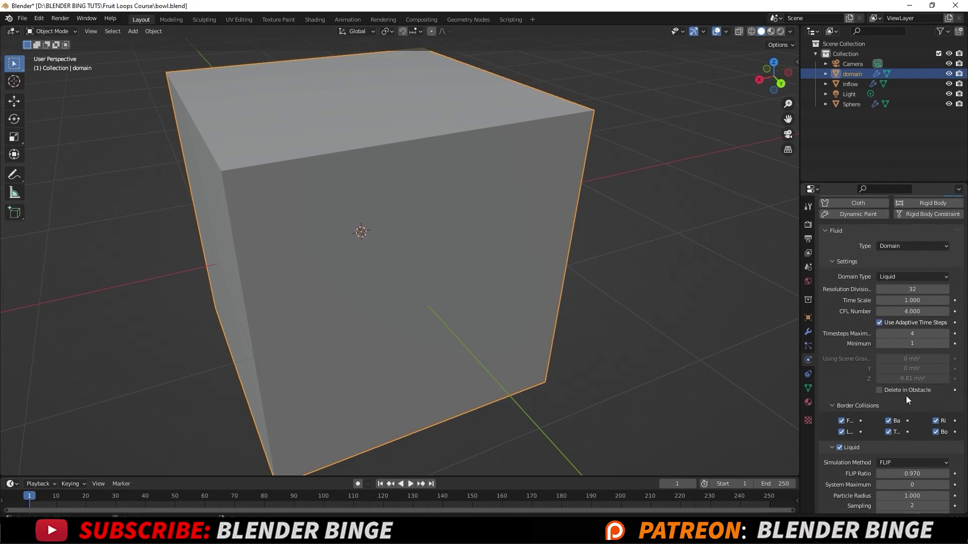
pyautogui.click(914, 289)
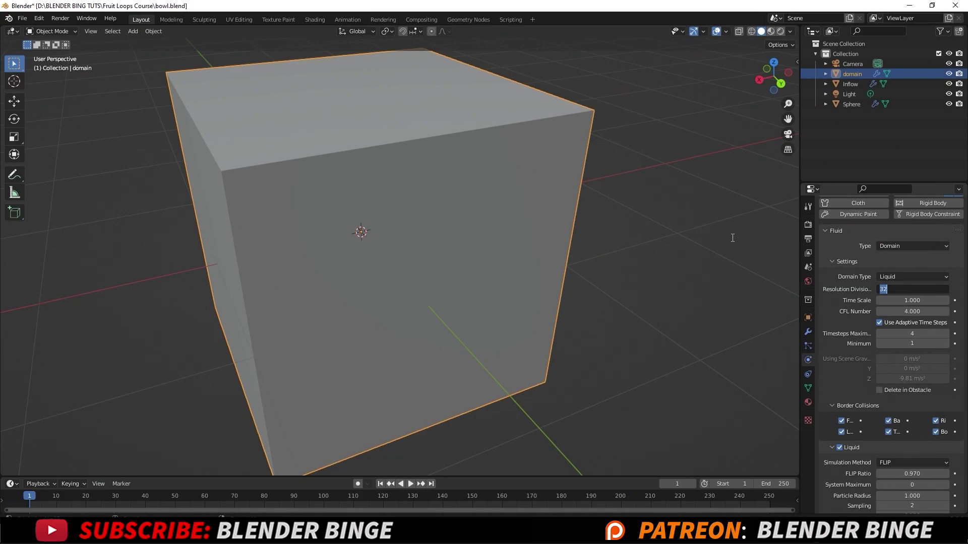
pyautogui.write('90')
pyautogui.press('Return')
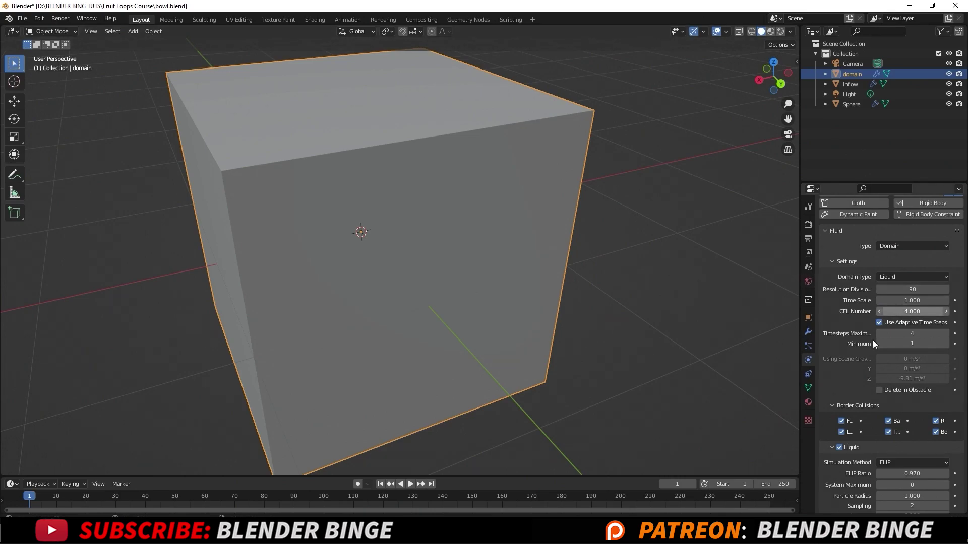
pyautogui.scroll(-12, 862, 344)
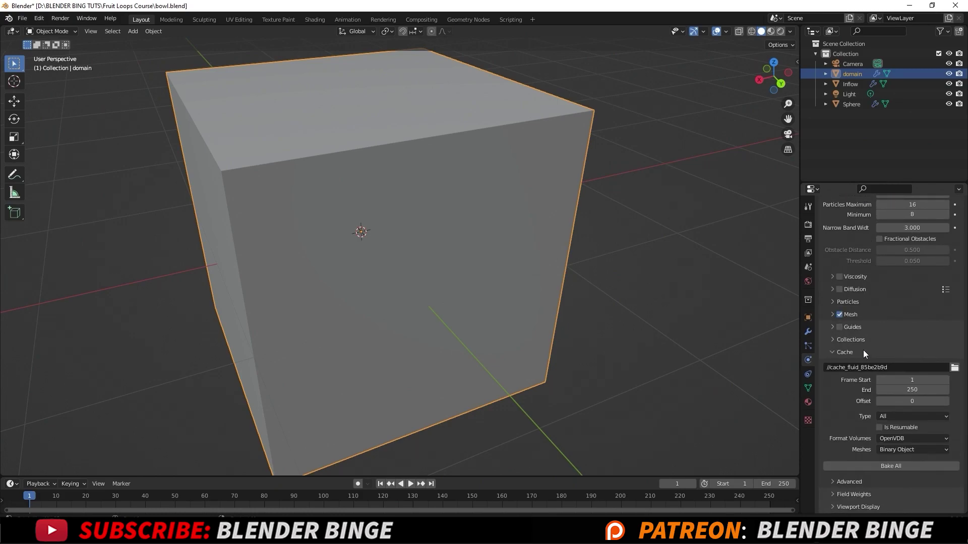
pyautogui.click(895, 466)
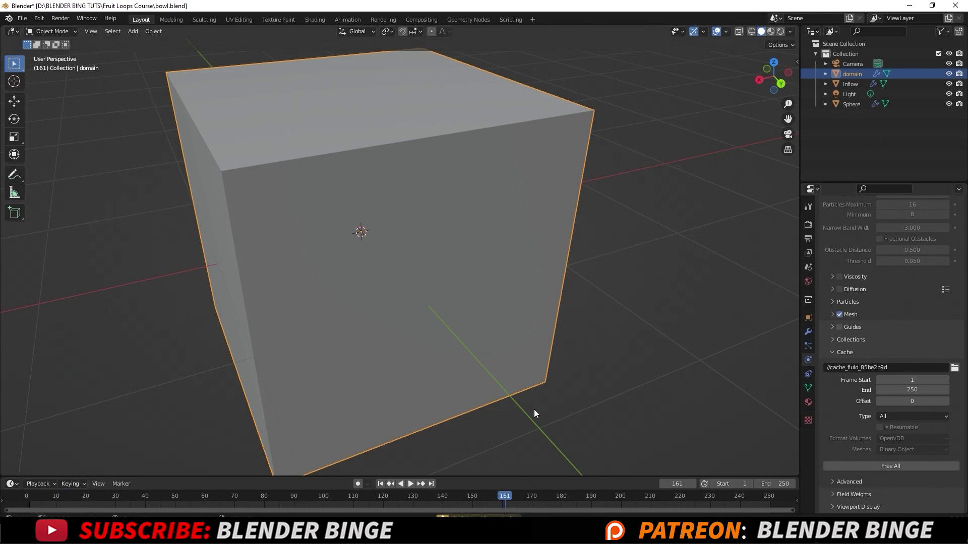
# Step: Play back the new bake from the first frame and inspect the liquid surface in the bowl up close
pyautogui.click(380, 484)
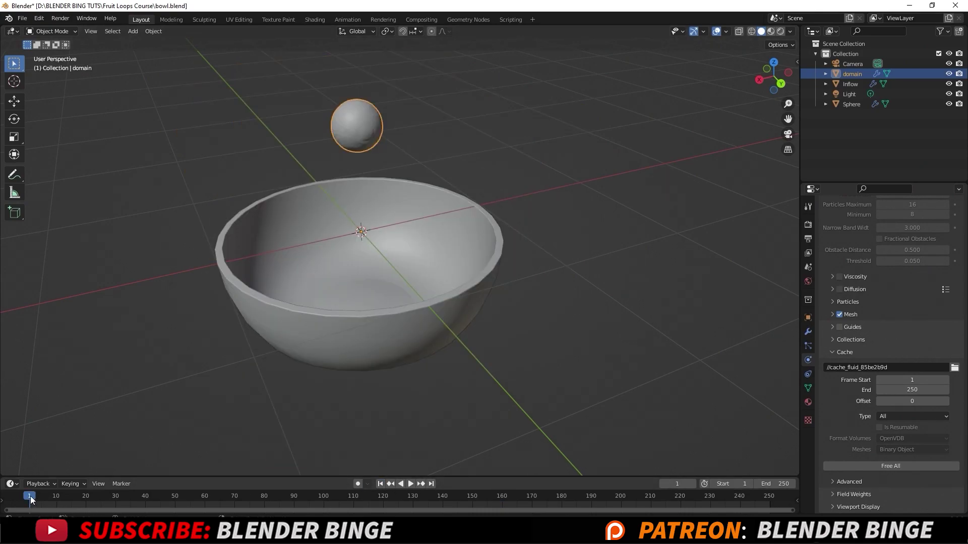
pyautogui.press('space')
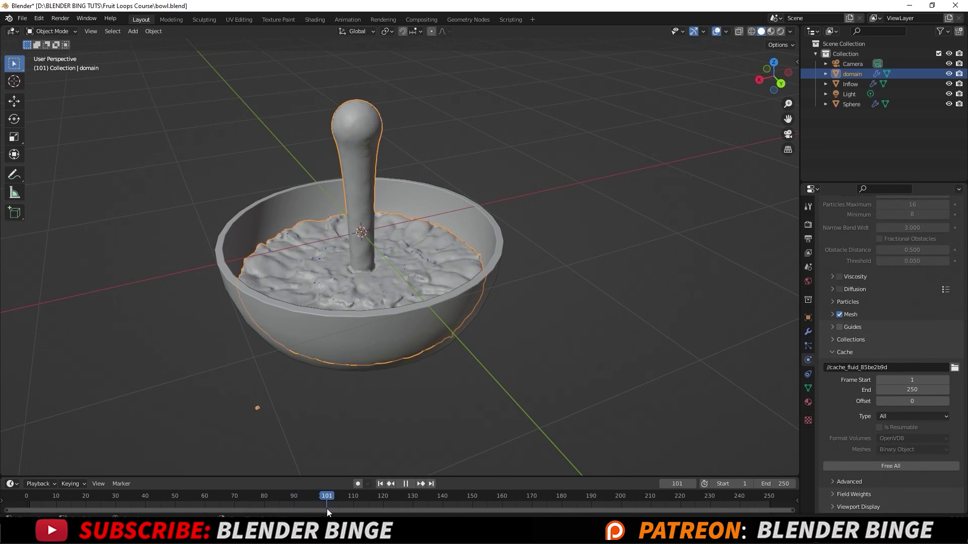
pyautogui.moveTo(361, 508); pyautogui.dragTo(334, 472)
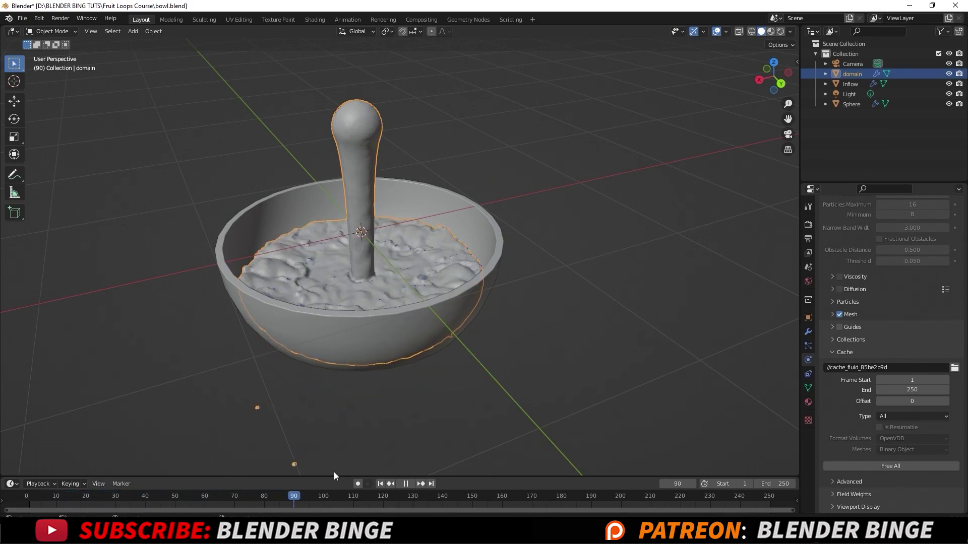
pyautogui.press('space')
pyautogui.scroll(5, 404, 241)
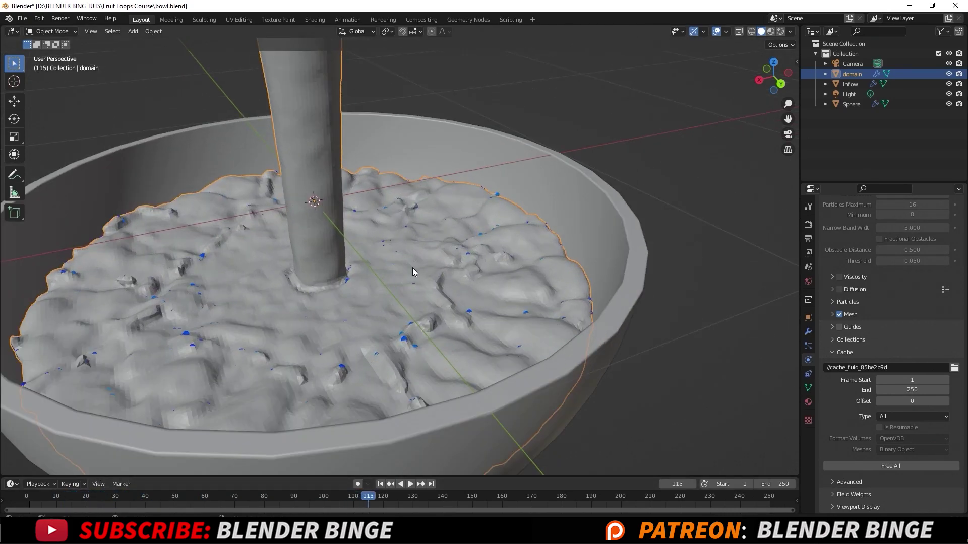
# Step: Replay the pour from about frame 60 and stop at frame 75 to examine the liquid's surface detail
pyautogui.scroll(-5, 412, 272)
pyautogui.moveTo(364, 496); pyautogui.dragTo(202, 480)
pyautogui.press('space')
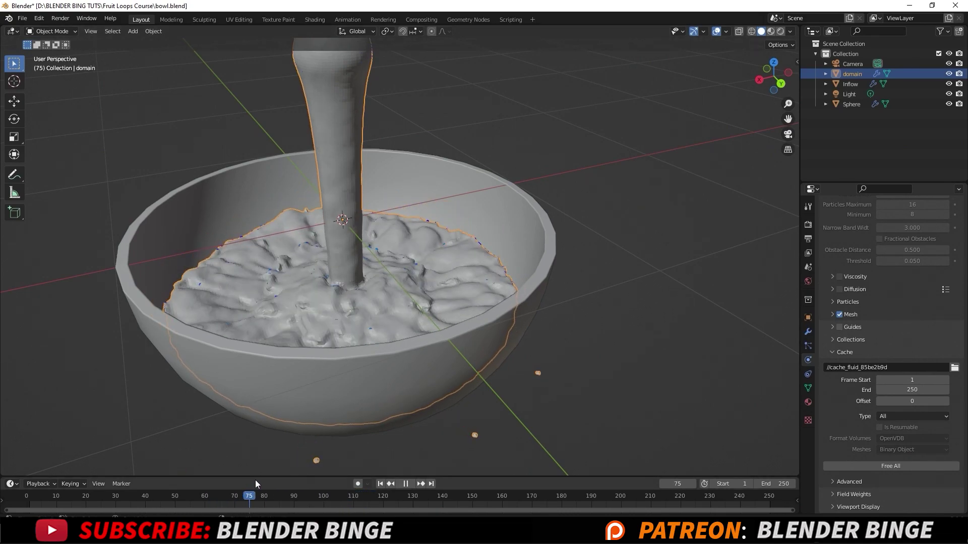
pyautogui.press('space')
pyautogui.rightClick(335, 297)
pyautogui.click(335, 297)
pyautogui.scroll(4, 352, 311)
pyautogui.scroll(-3, 352, 310)
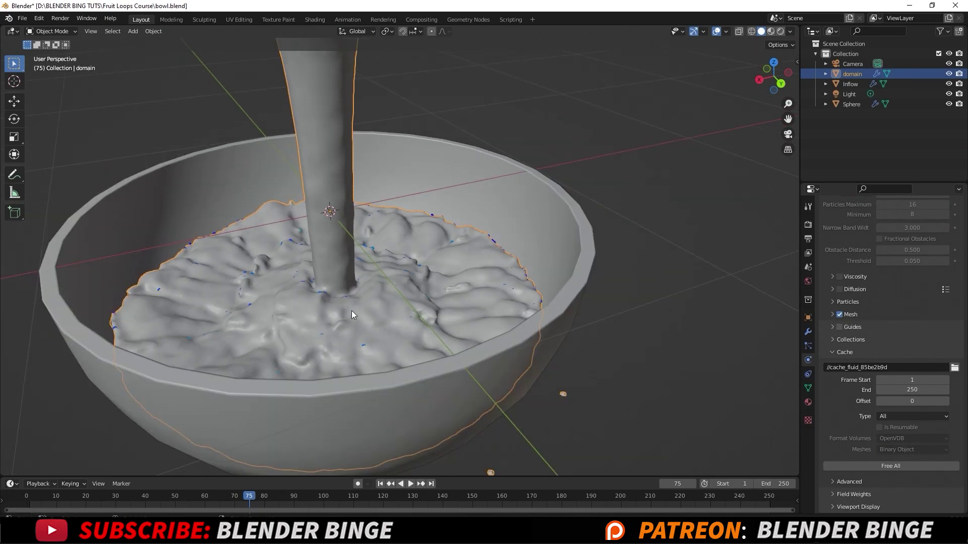
# Step: Switch the viewport to wireframe shading at frame 17 and replay the pour through its early frames
pyautogui.click(400, 484)
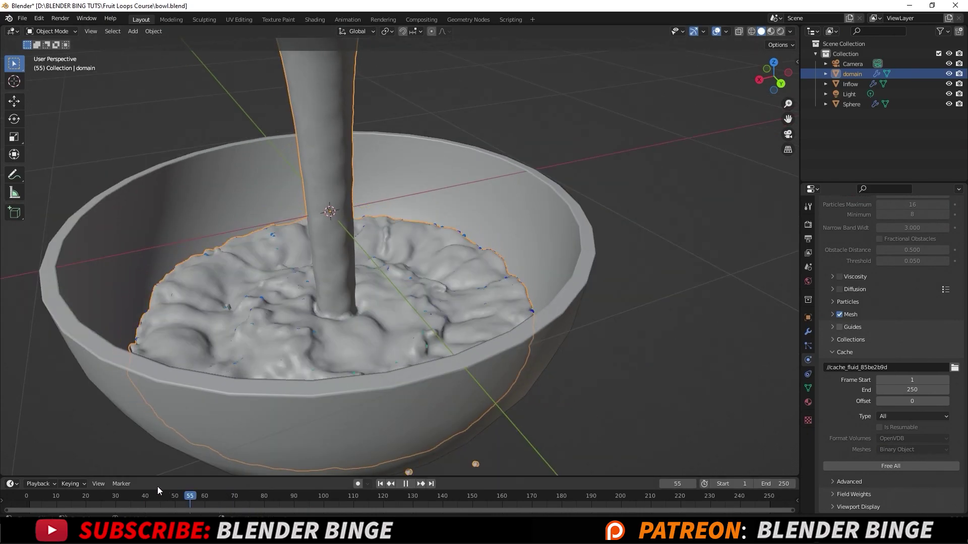
pyautogui.moveTo(108, 485); pyautogui.dragTo(76, 497)
pyautogui.click(751, 31)
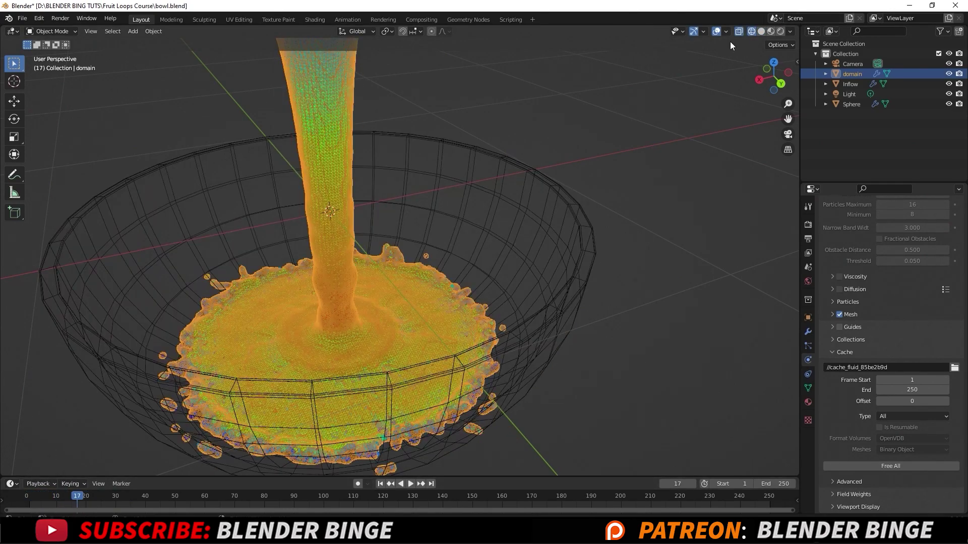
pyautogui.press('space')
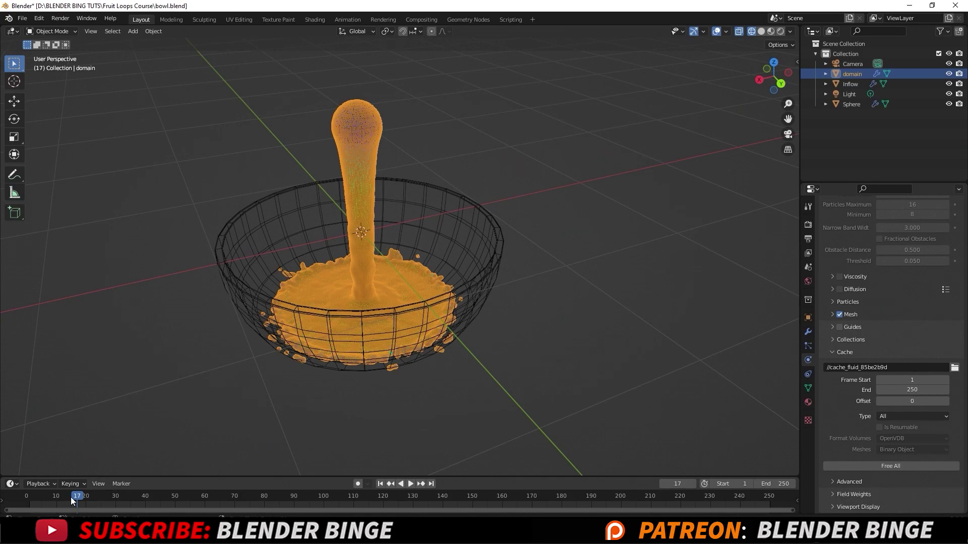
pyautogui.hotkey('shift', 'Left')
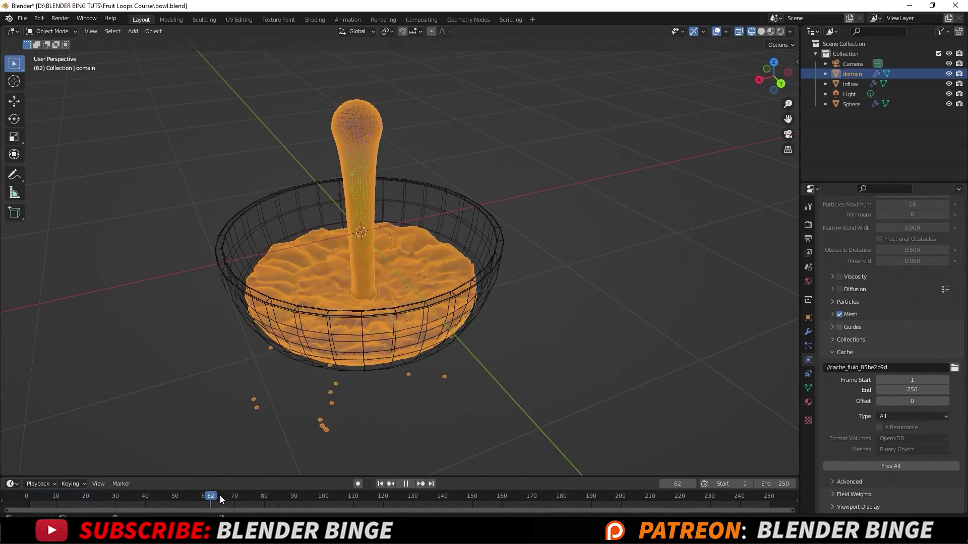
pyautogui.moveTo(254, 491); pyautogui.dragTo(133, 480)
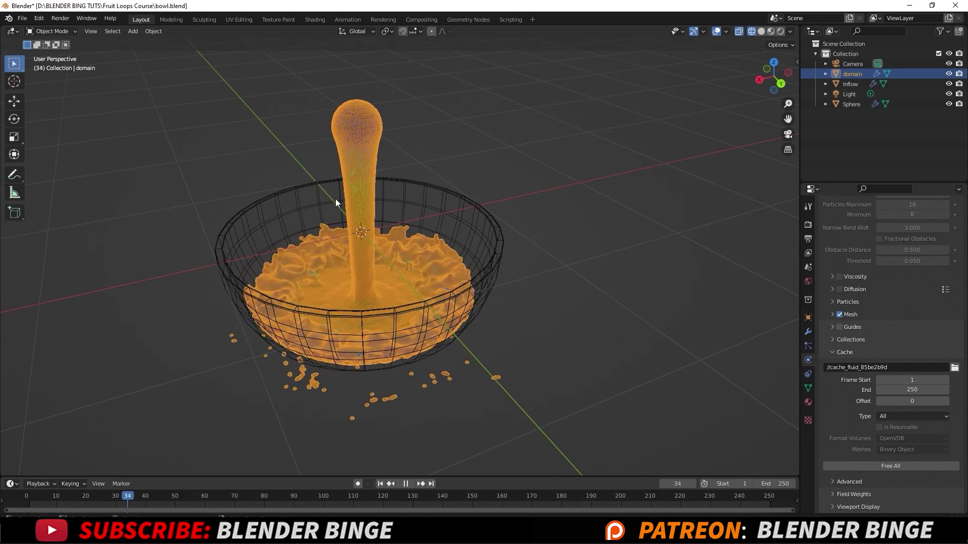
pyautogui.press('space')
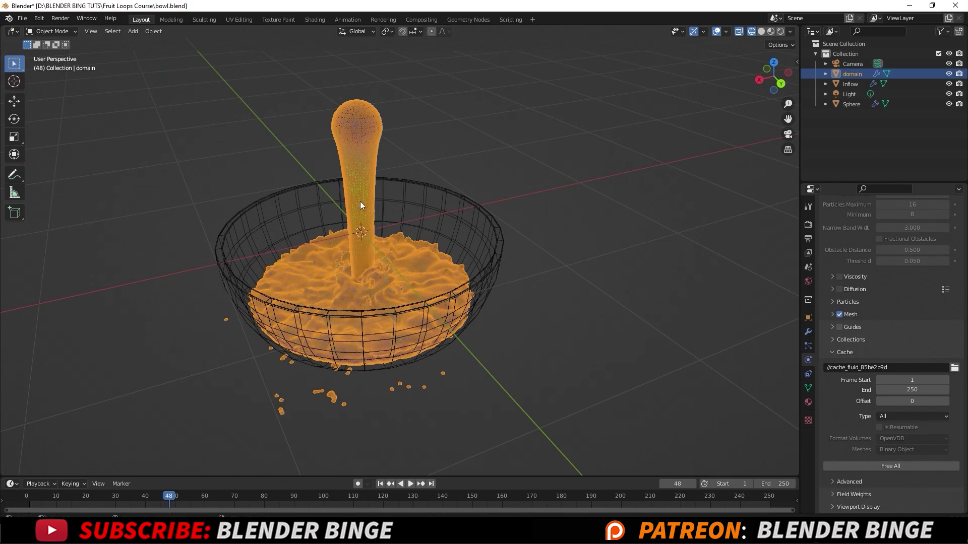
pyautogui.moveTo(175, 496); pyautogui.dragTo(30, 492)
pyautogui.press('space')
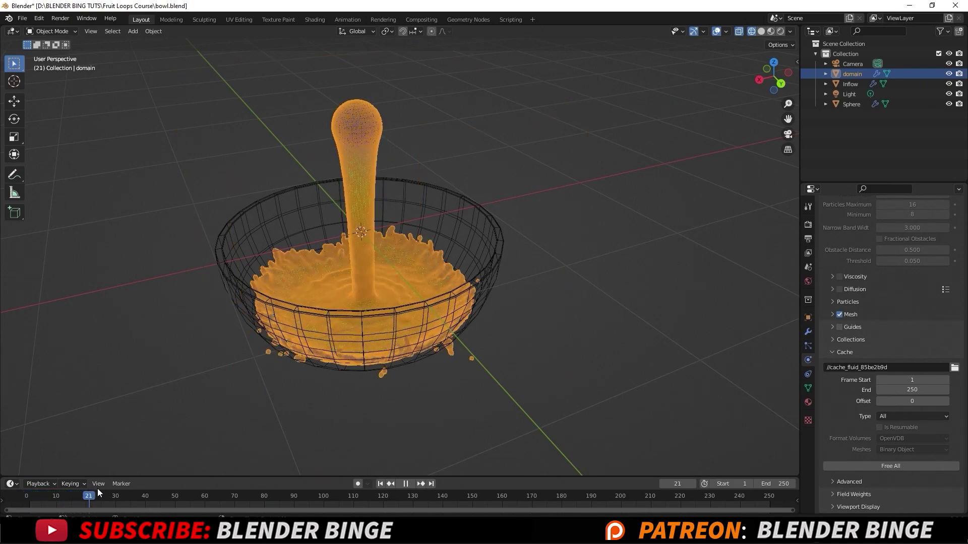
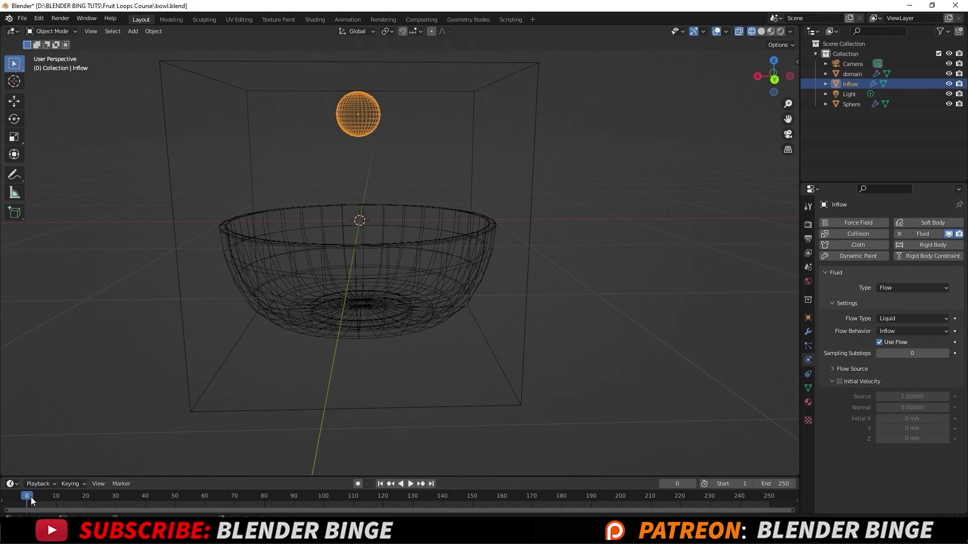
# Step: Keyframe the inflow sphere's enabled Use Flow setting at frames 1 and 80
pyautogui.click(380, 485)
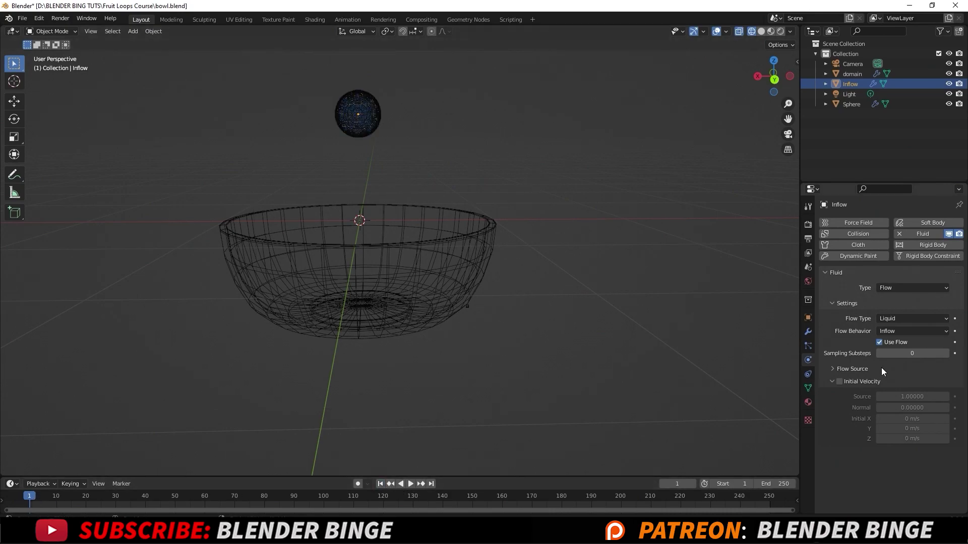
pyautogui.click(955, 343)
pyautogui.press('space')
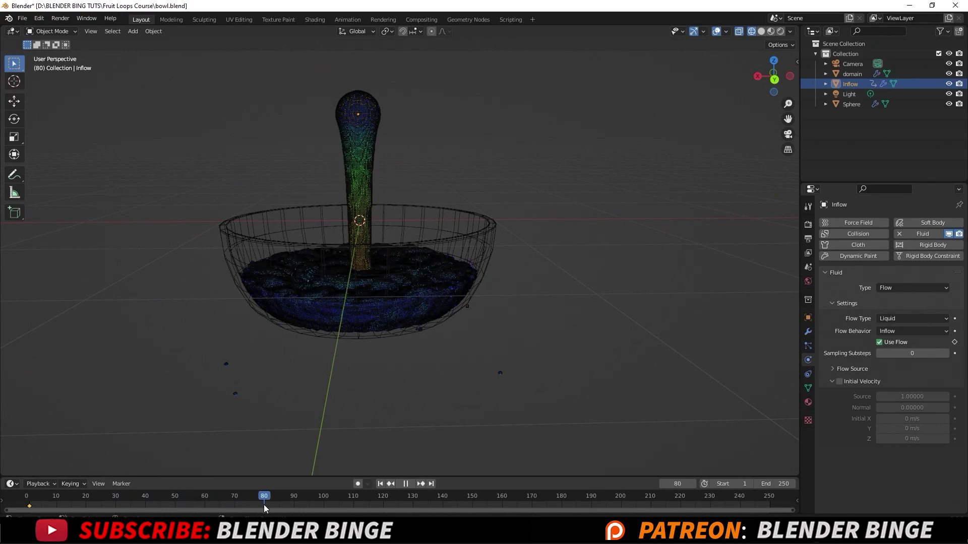
pyautogui.press('space')
pyautogui.click(955, 342)
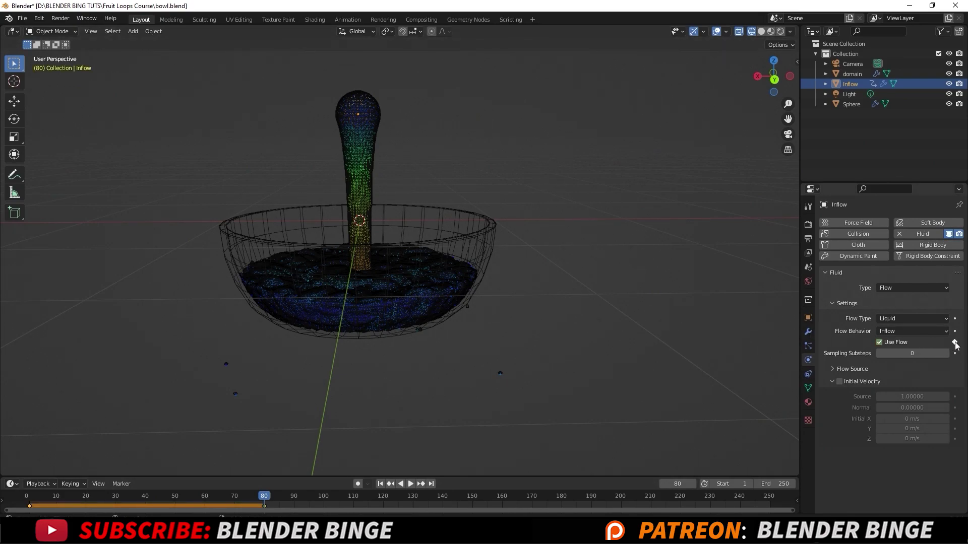
# Step: Disable Use Flow on the inflow sphere at frame 94 and keyframe the disabled state there
pyautogui.press('space')
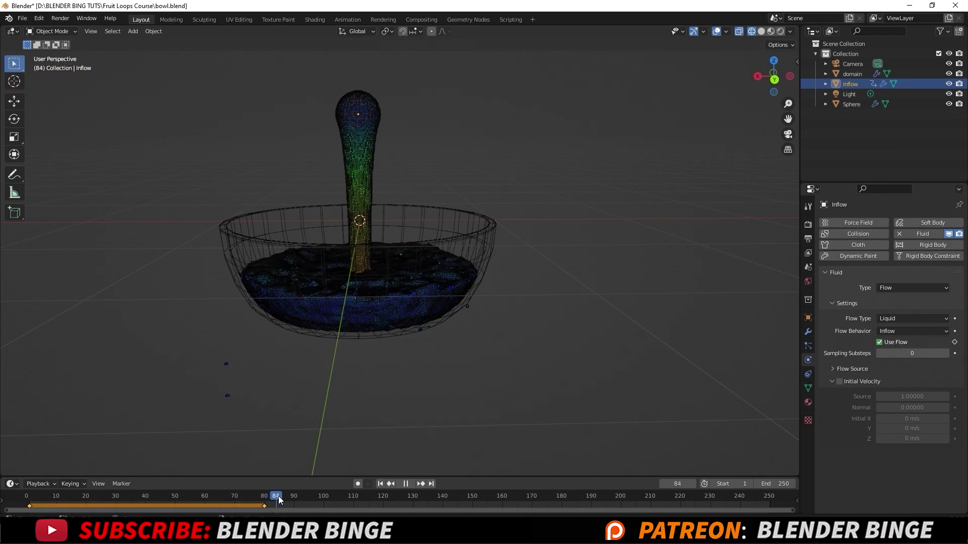
pyautogui.press('space')
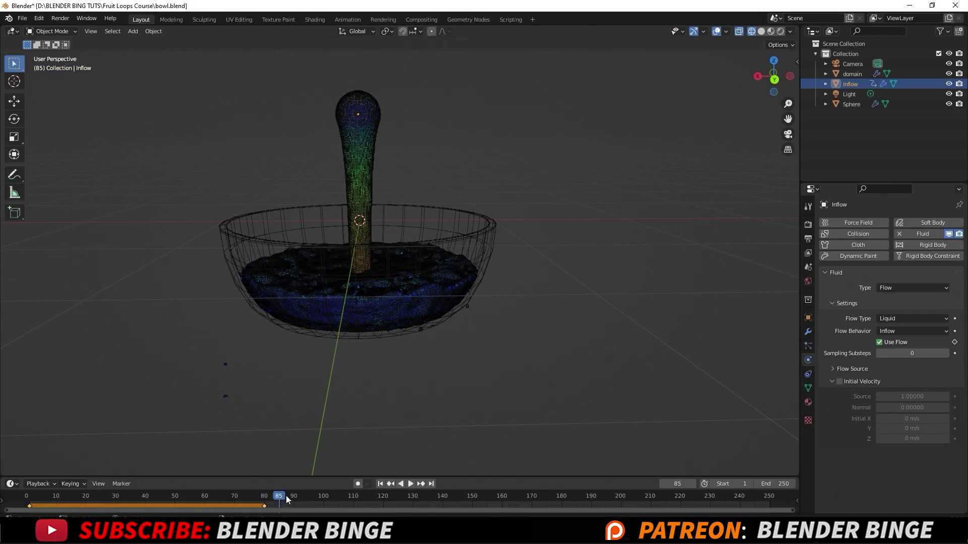
pyautogui.press('space')
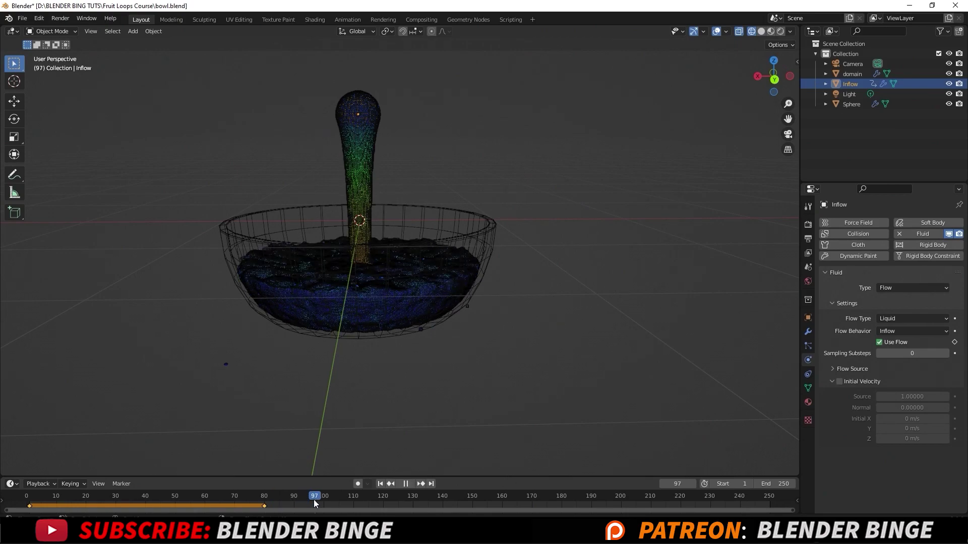
pyautogui.click(306, 501)
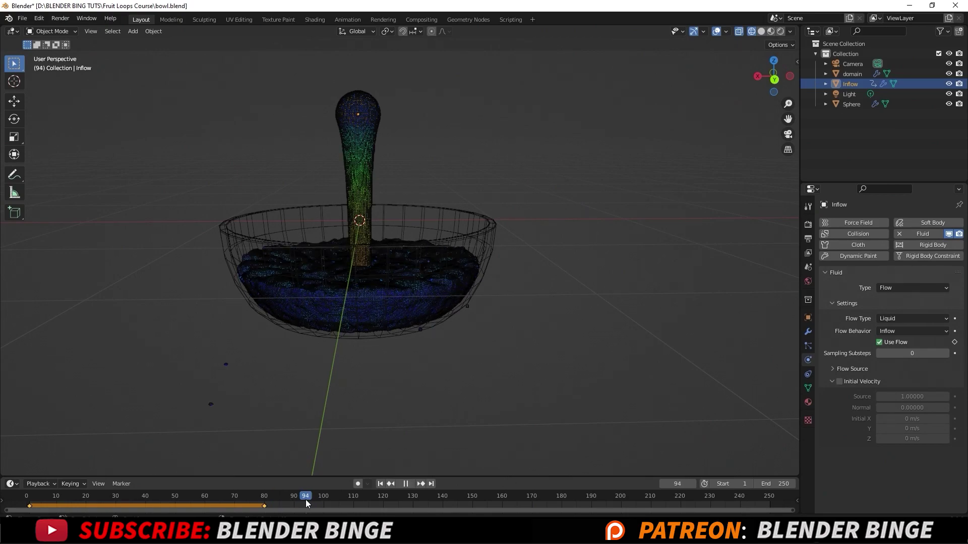
pyautogui.press('space')
pyautogui.click(953, 342)
pyautogui.press('space')
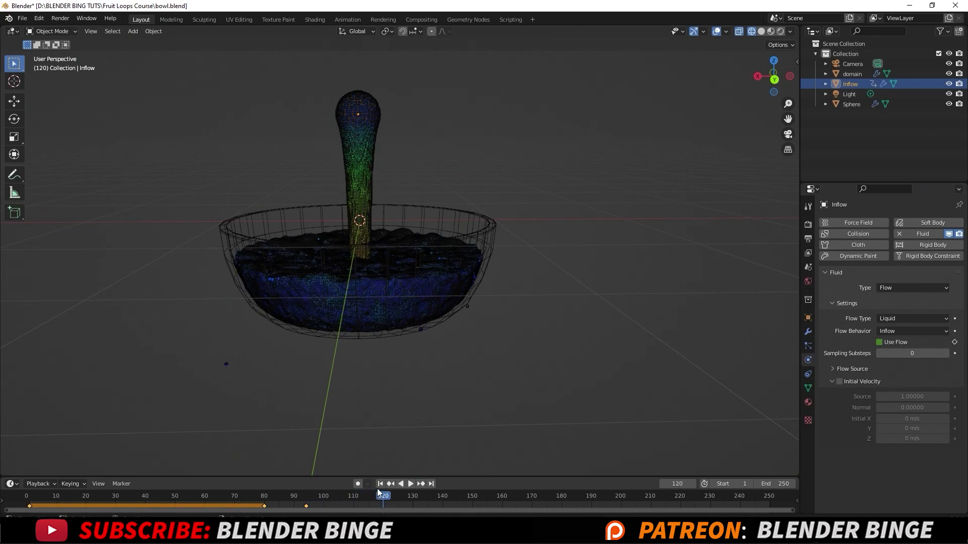
# Step: Return to frame 1 and free the liquid domain's existing baked cache
pyautogui.click(380, 484)
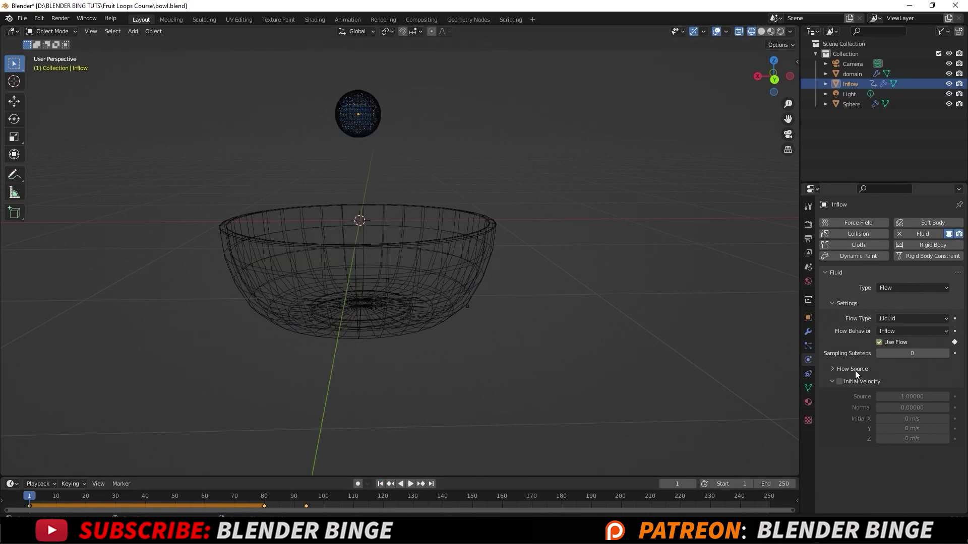
pyautogui.click(854, 74)
pyautogui.scroll(-15, 848, 343)
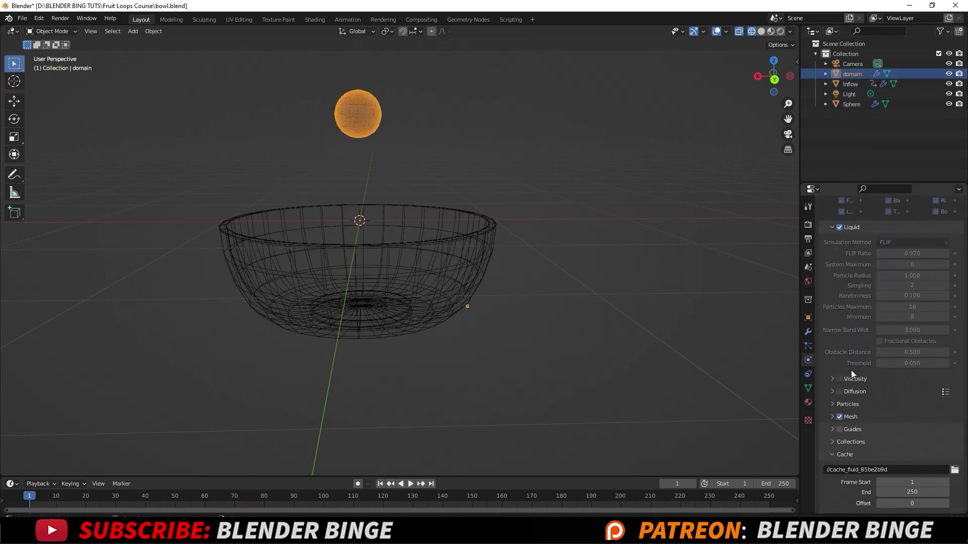
pyautogui.click(882, 465)
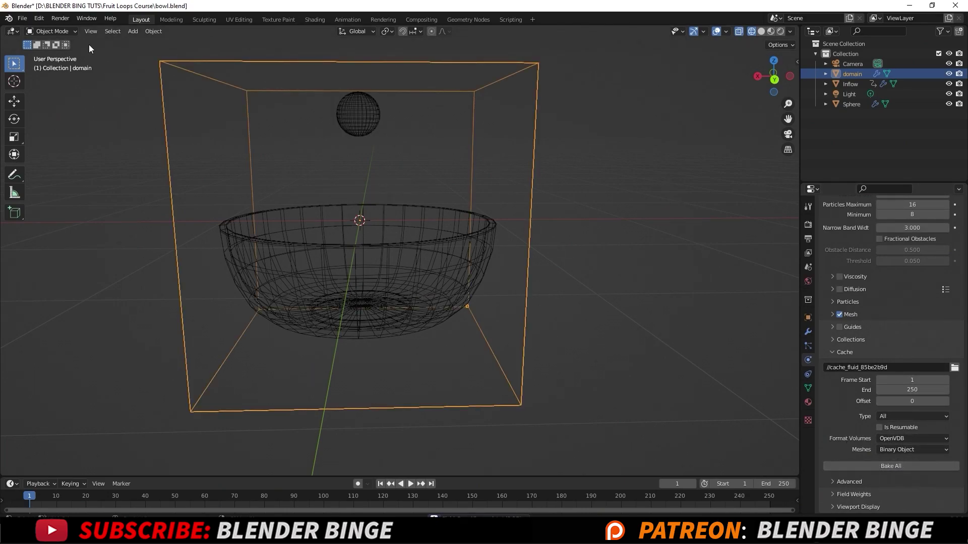
# Step: Save the file and bake the domain's whole simulation with the keyframed inflow, stopping the bake at about frame 204
pyautogui.click(23, 20)
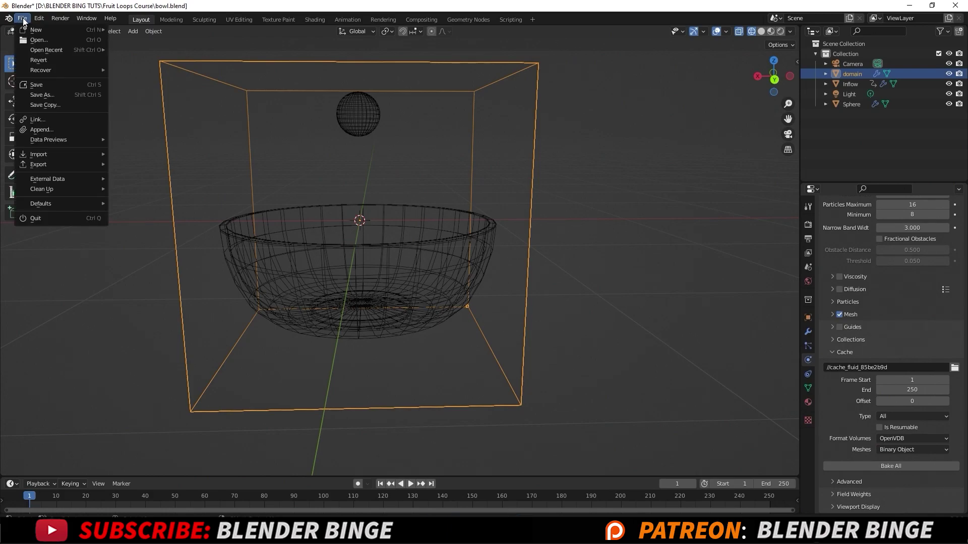
pyautogui.click(43, 84)
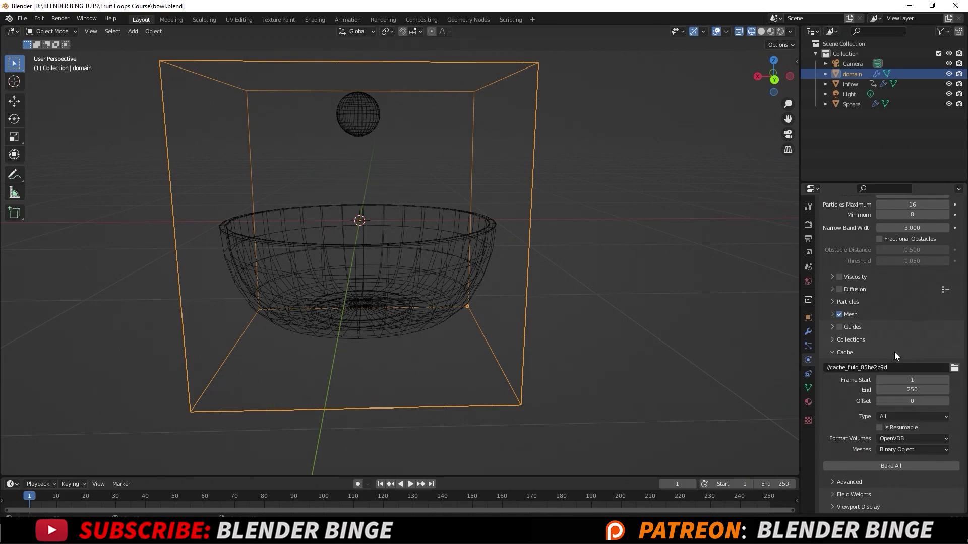
pyautogui.click(886, 464)
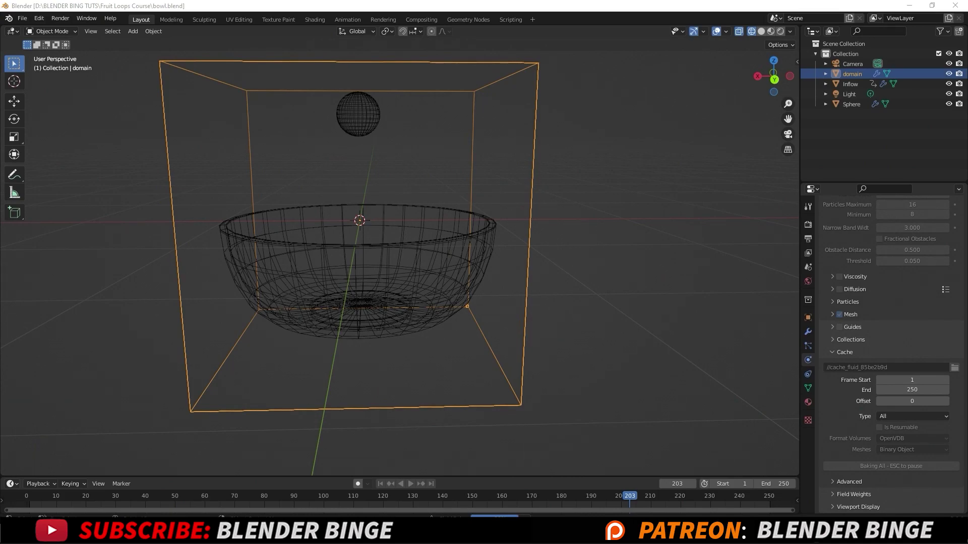
pyautogui.press('Escape')
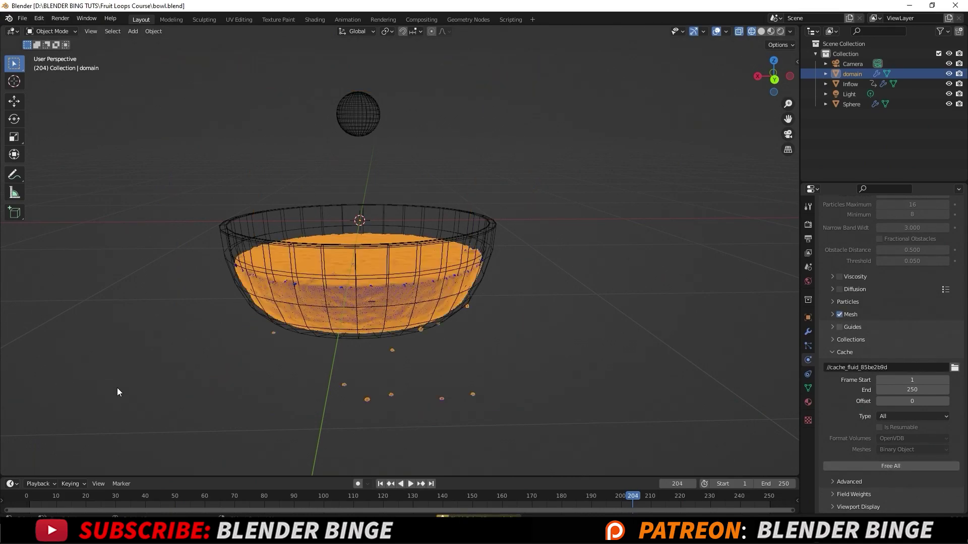
# Step: Switch the viewport to solid shading and examine the liquid's surface inside the bowl at frame 204
pyautogui.moveTo(394, 286); pyautogui.dragTo(297, 302, button='middle')
pyautogui.scroll(4, 343, 230)
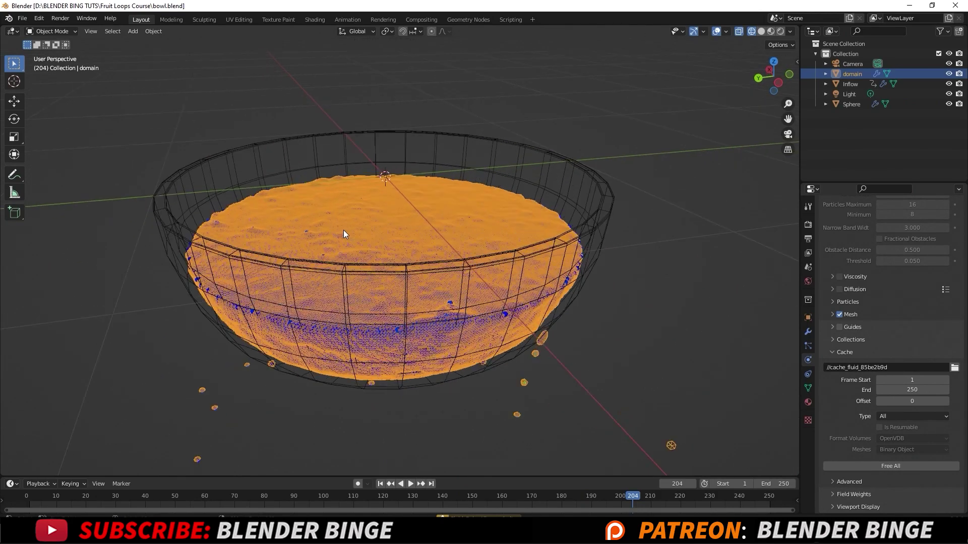
pyautogui.click(761, 32)
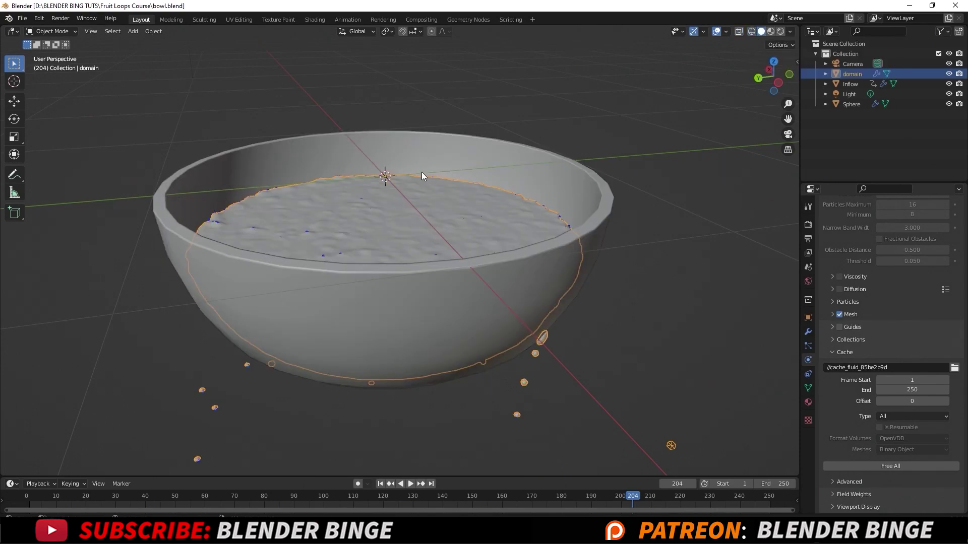
pyautogui.scroll(5, 421, 176)
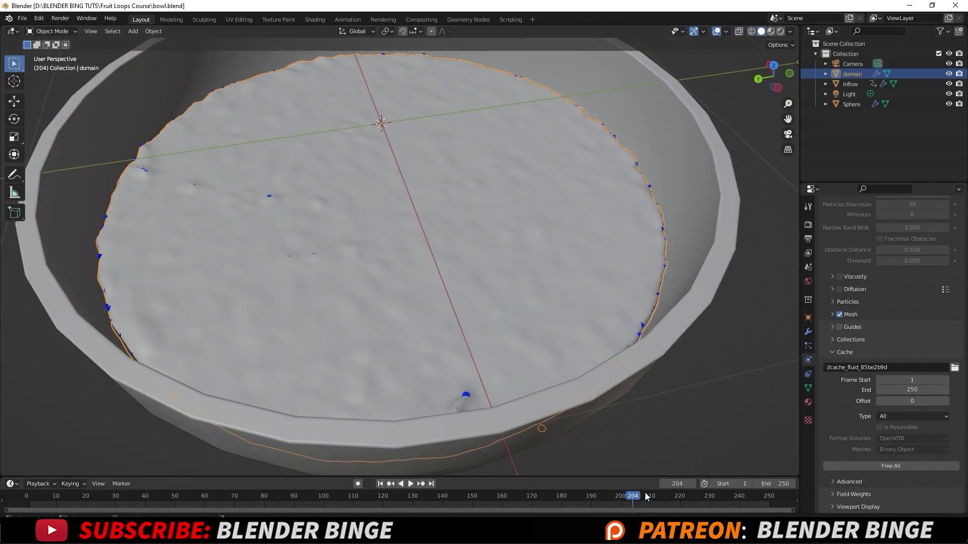
# Step: Scrub back through the baked pour, stopping at frame 124 and ending at frame 0, to examine the liquid's surface
pyautogui.moveTo(645, 497); pyautogui.dragTo(386, 490)
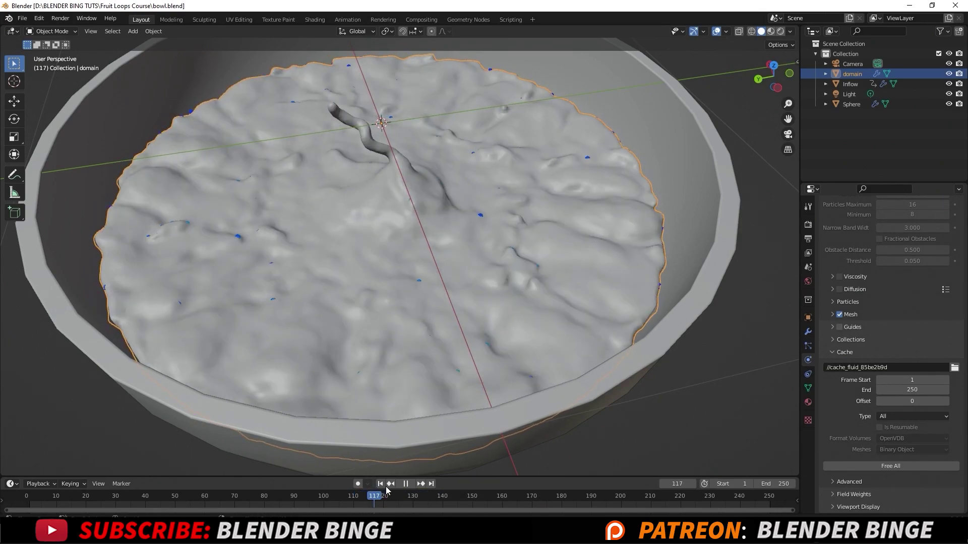
pyautogui.click(395, 484)
pyautogui.scroll(-10, 446, 307)
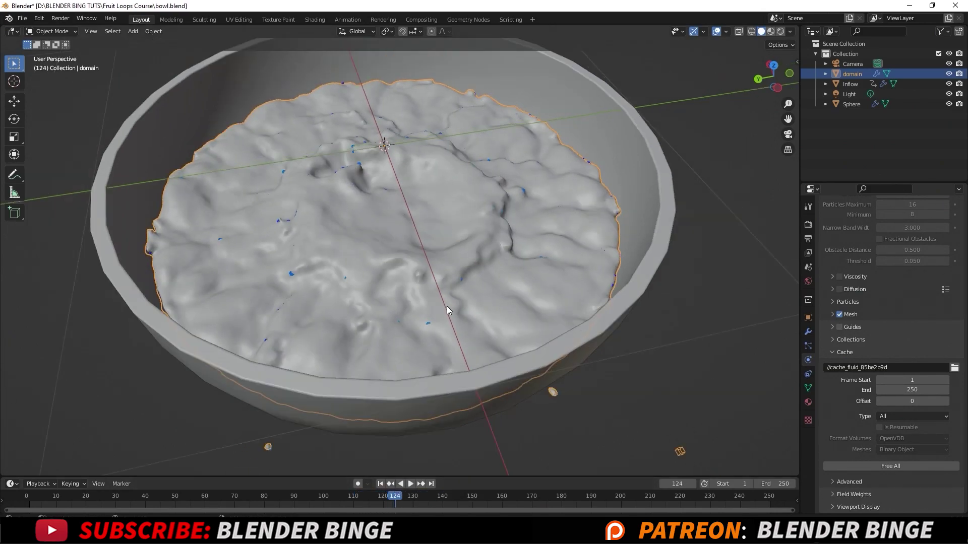
pyautogui.moveTo(430, 285); pyautogui.dragTo(394, 295, button='middle')
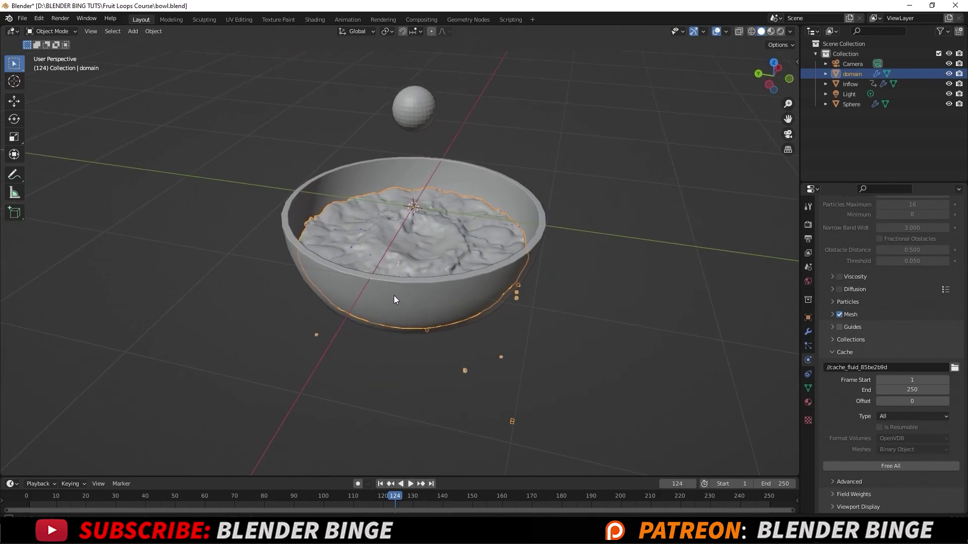
pyautogui.scroll(5, 394, 295)
pyautogui.moveTo(391, 498); pyautogui.dragTo(176, 485)
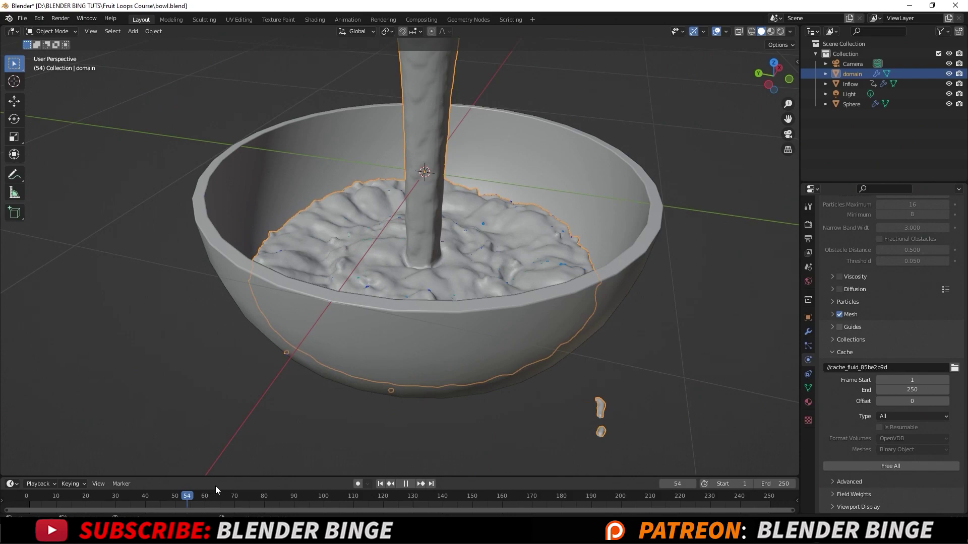
pyautogui.moveTo(55, 491); pyautogui.dragTo(27, 494)
pyautogui.press('space')
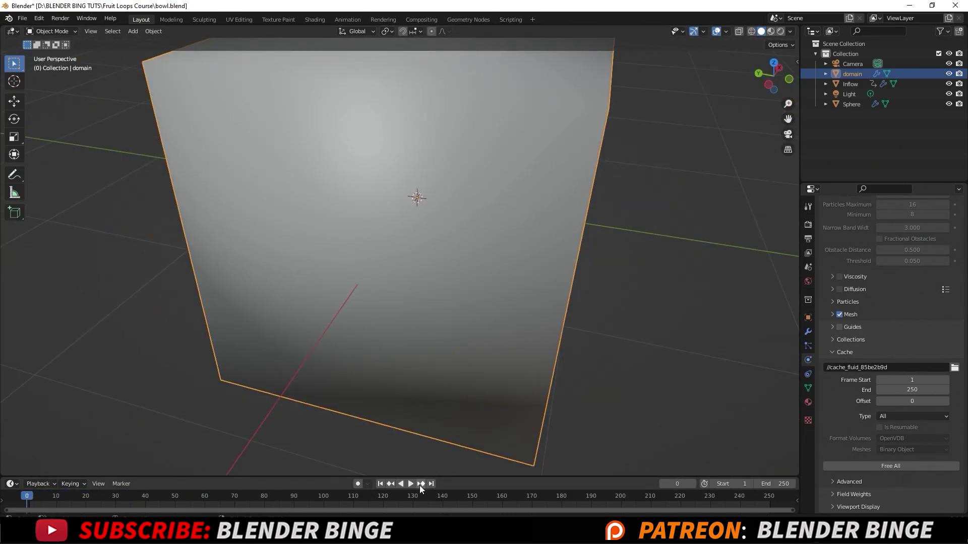
# Step: Play the baked pour from the start, pause it at frame 133 and inspect the settled liquid surface up close
pyautogui.click(410, 484)
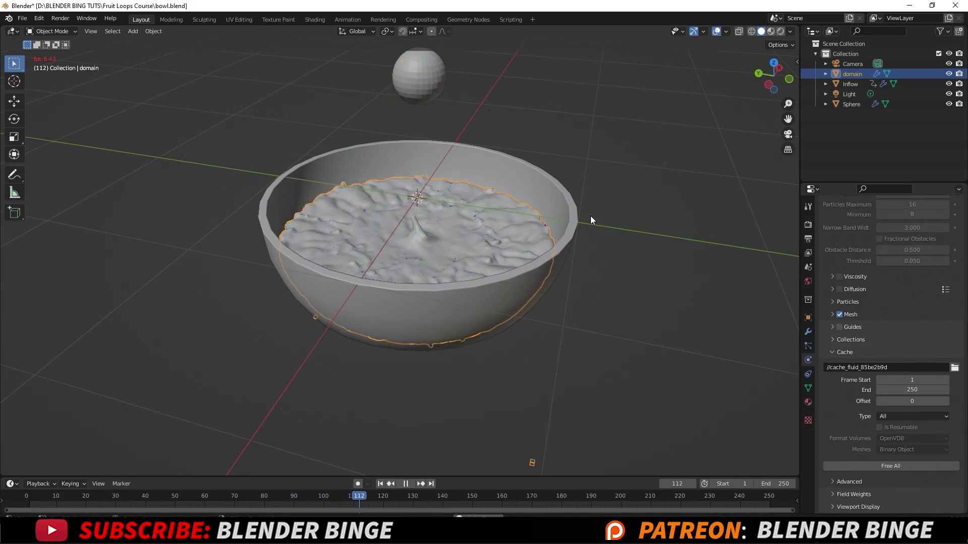
pyautogui.click(406, 484)
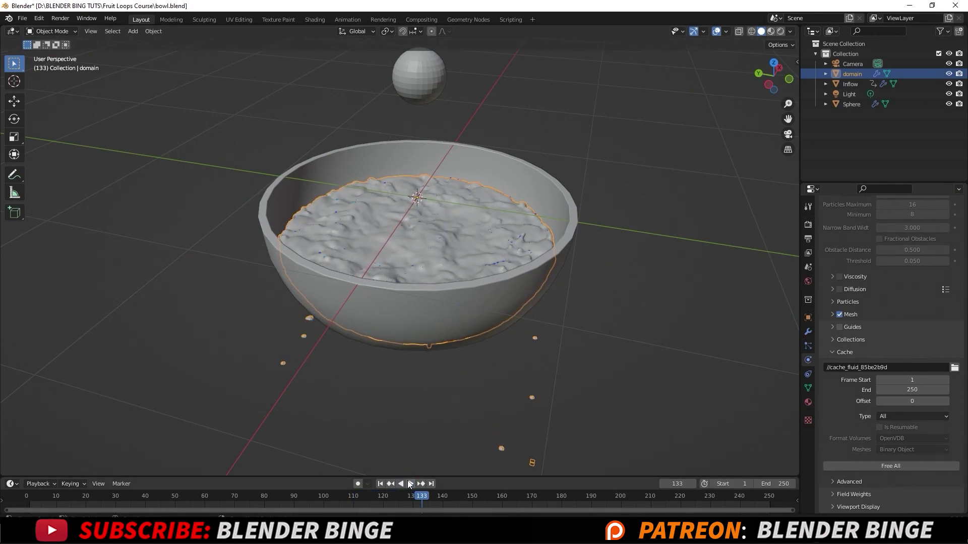
pyautogui.scroll(3, 464, 217)
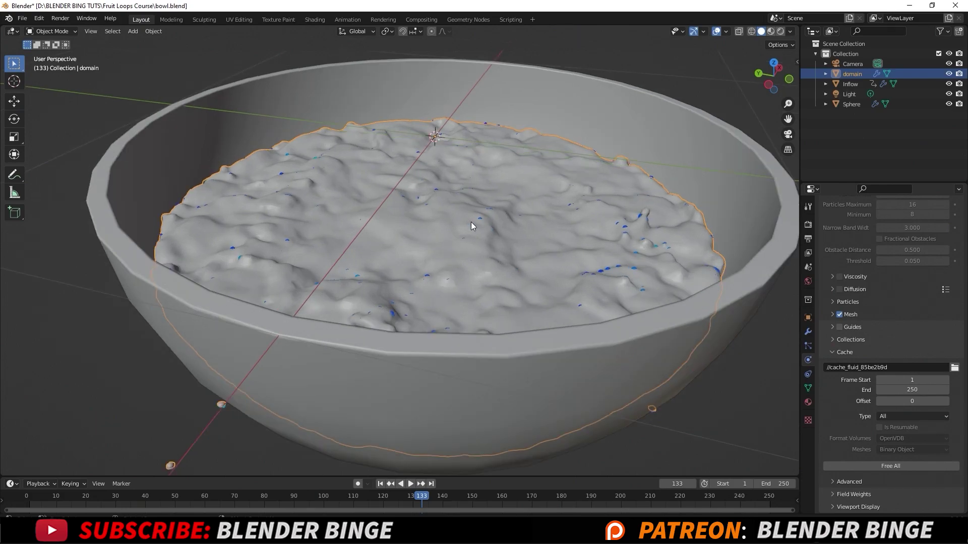
pyautogui.scroll(-3, 471, 226)
pyautogui.moveTo(470, 225); pyautogui.dragTo(446, 222, button='middle')
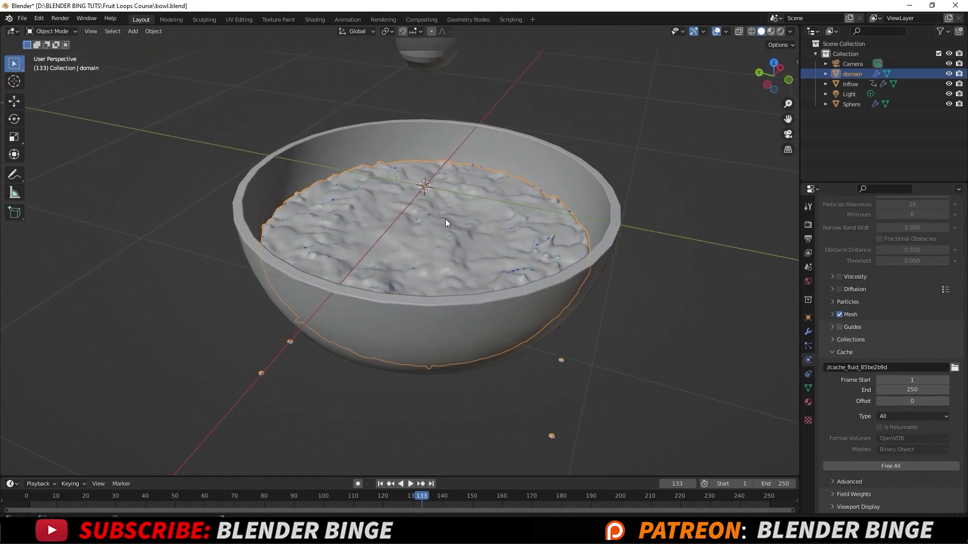
# Step: Convert the liquid domain to a static mesh at frame 133 and return the timeline to frame 1
pyautogui.rightClick(439, 244)
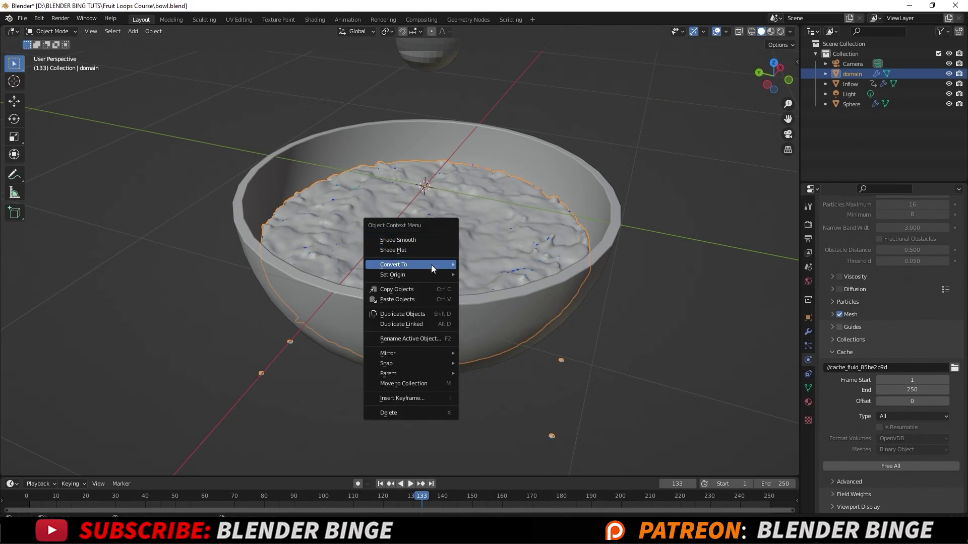
pyautogui.moveTo(431, 265)
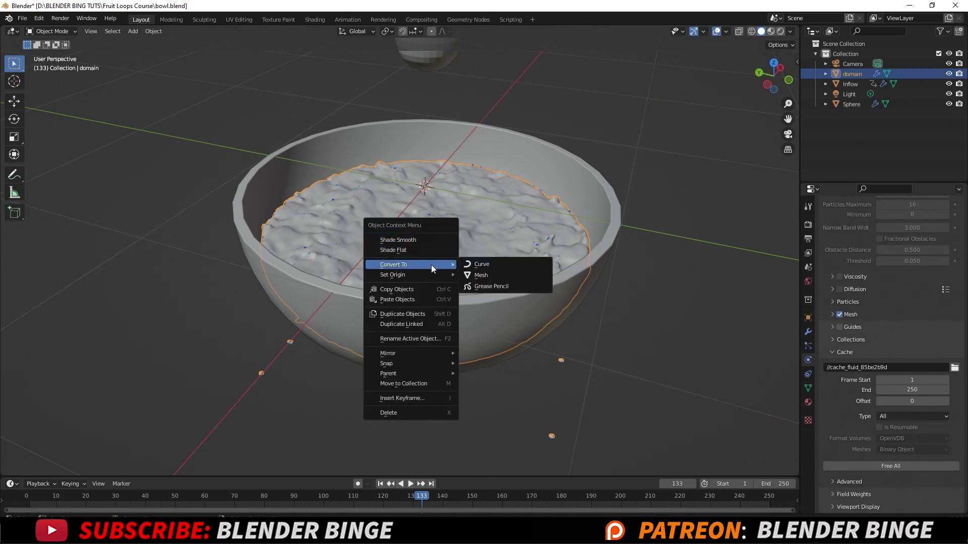
pyautogui.click(496, 279)
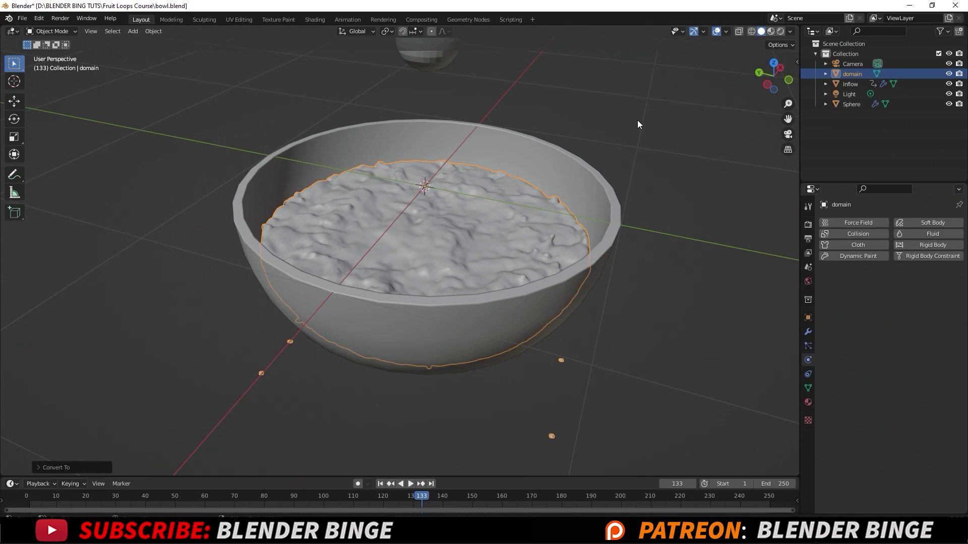
pyautogui.click(380, 484)
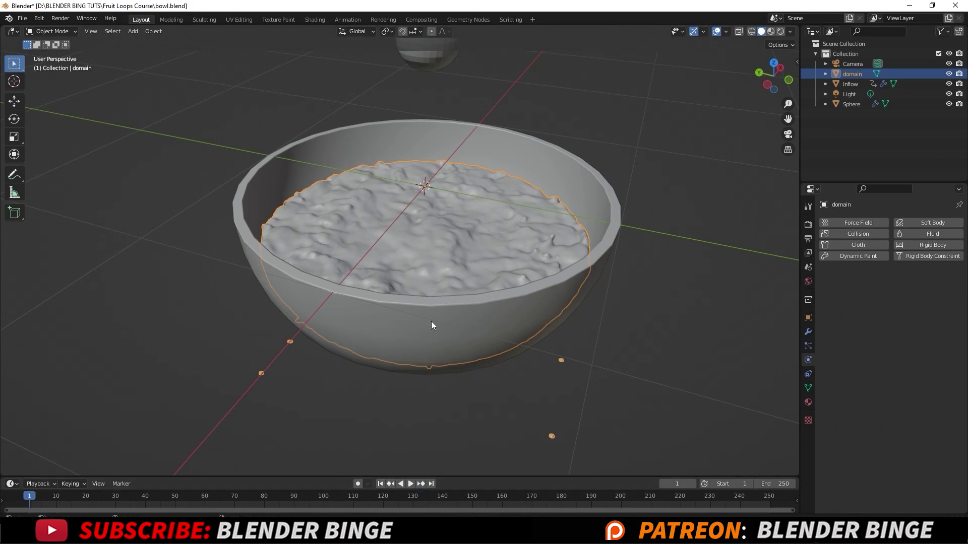
pyautogui.click(492, 383)
pyautogui.moveTo(492, 383); pyautogui.dragTo(370, 319, button='middle')
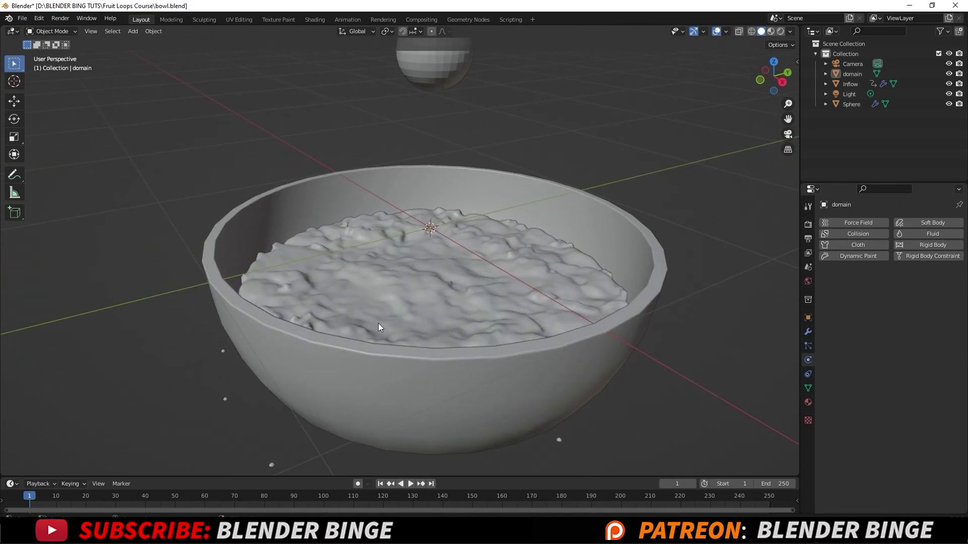
# Step: In Edit Mode, select the linked geometry of the stray droplets on one side below the bowl and delete their faces
pyautogui.click(380, 325)
pyautogui.scroll(-4, 378, 322)
pyautogui.moveTo(356, 363); pyautogui.dragTo(421, 264, button='middle')
pyautogui.scroll(4, 421, 264)
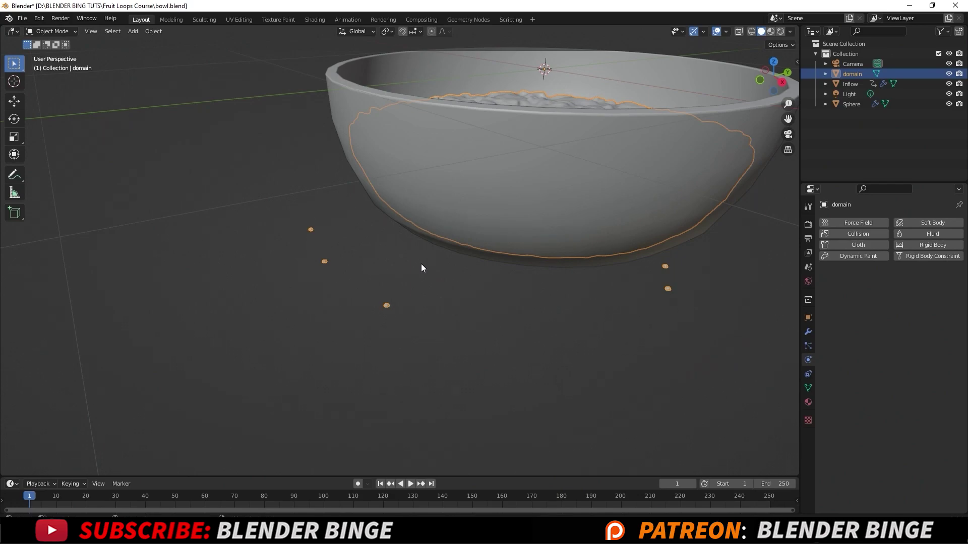
pyautogui.press('Tab')
pyautogui.scroll(2, 418, 272)
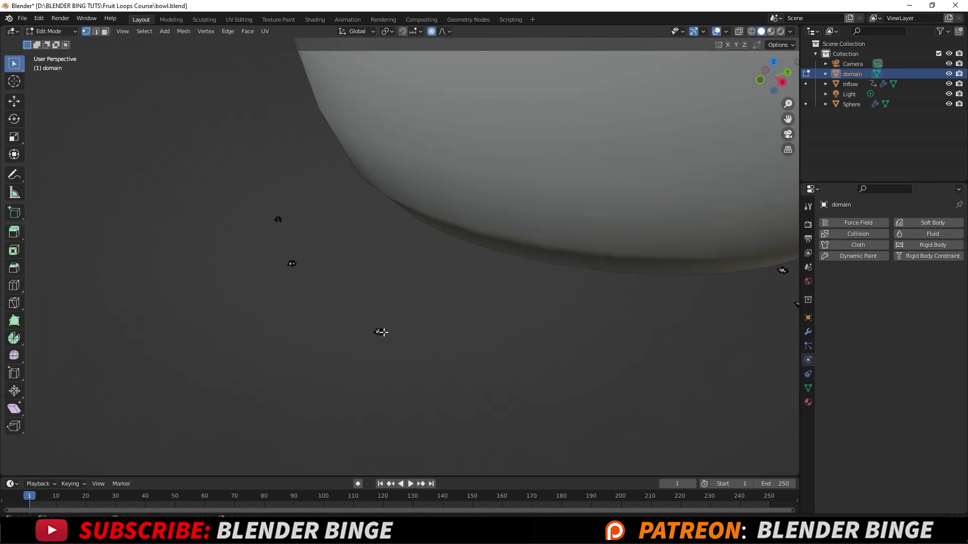
pyautogui.press('l')
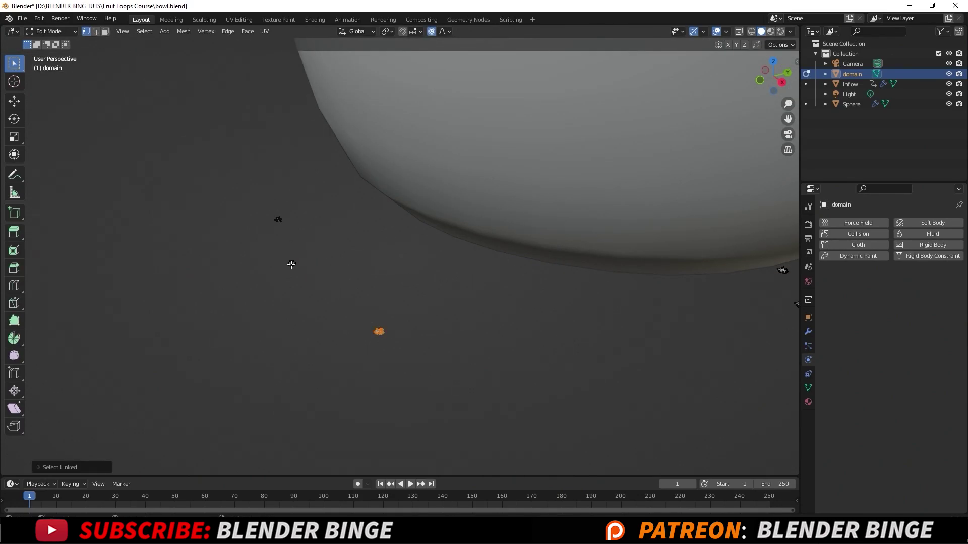
pyautogui.press('l')
pyautogui.press('x')
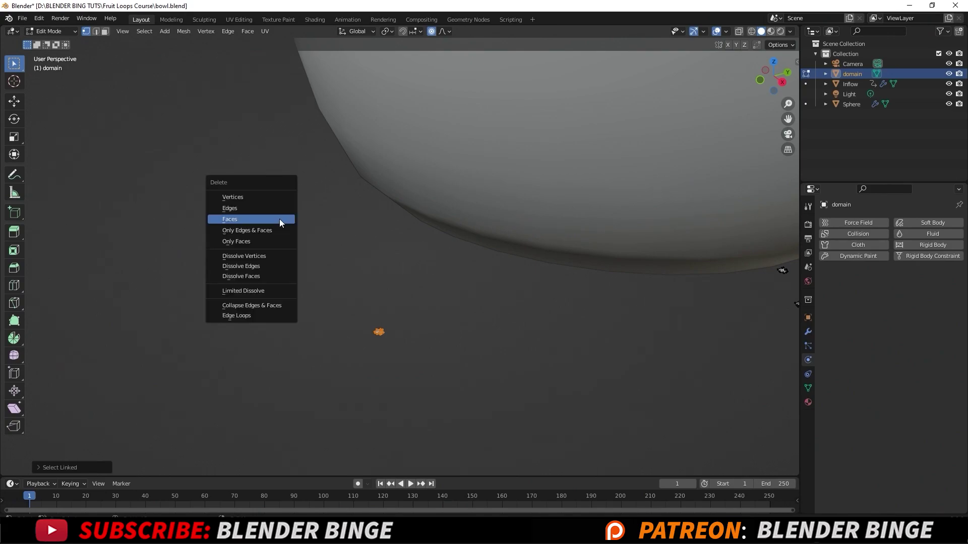
pyautogui.click(279, 219)
# Step: Delete the faces of the remaining stray droplets beneath the bowl and return the liquid mesh to Object Mode
pyautogui.moveTo(504, 255); pyautogui.dragTo(277, 248, button='middle')
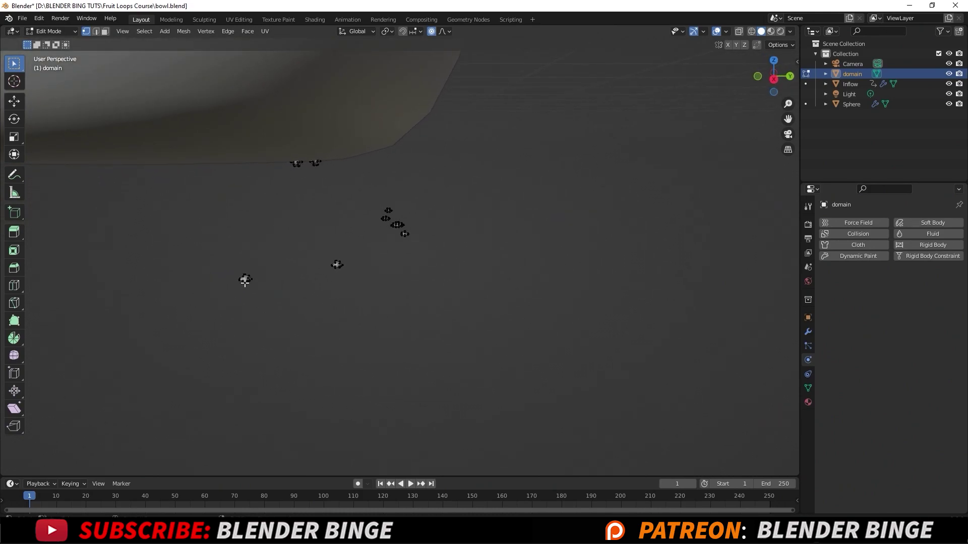
pyautogui.press('l')
pyautogui.press('l')
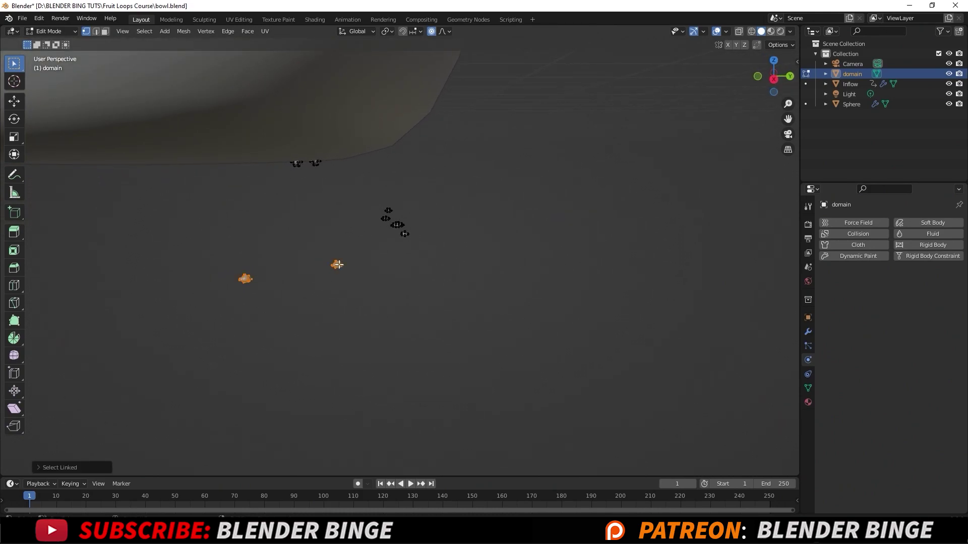
pyautogui.press('l')
pyautogui.press('l')
pyautogui.press('l')
pyautogui.press('l')
pyautogui.press('l')
pyautogui.press('l')
pyautogui.press('x')
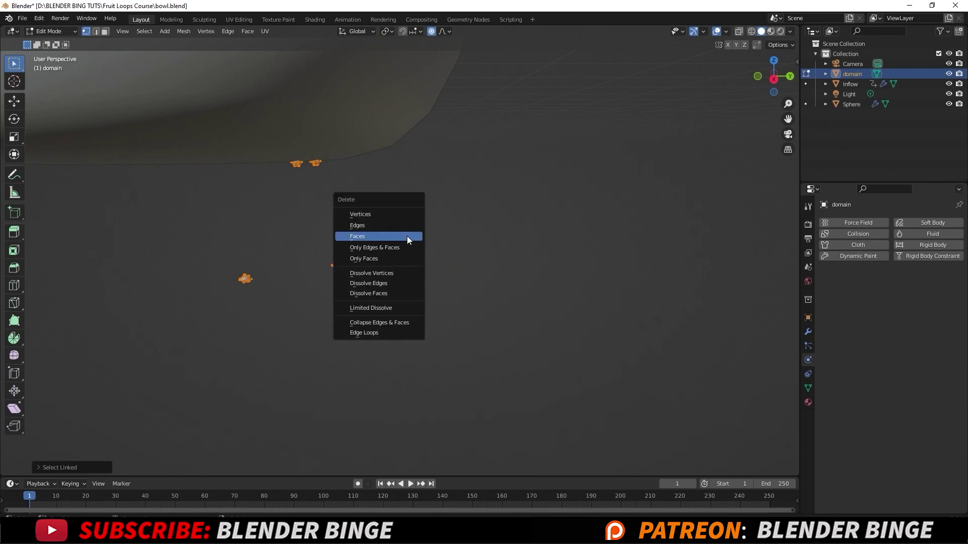
pyautogui.click(407, 237)
pyautogui.moveTo(400, 232); pyautogui.dragTo(454, 228, button='middle')
pyautogui.press('Tab')
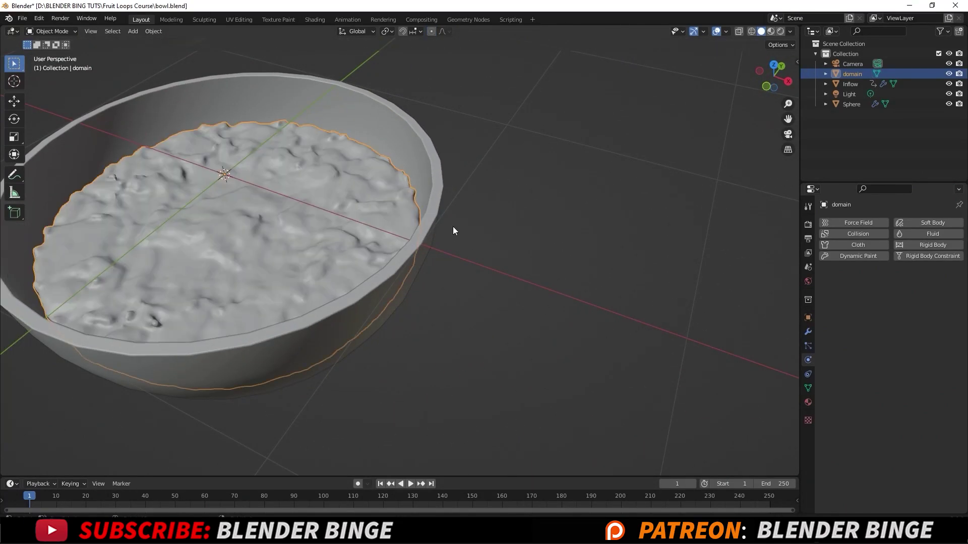
# Step: Check the cleaned liquid mesh in the bowl and save the file
pyautogui.moveTo(270, 230); pyautogui.dragTo(473, 230, button='middle')
pyautogui.scroll(-3, 473, 230)
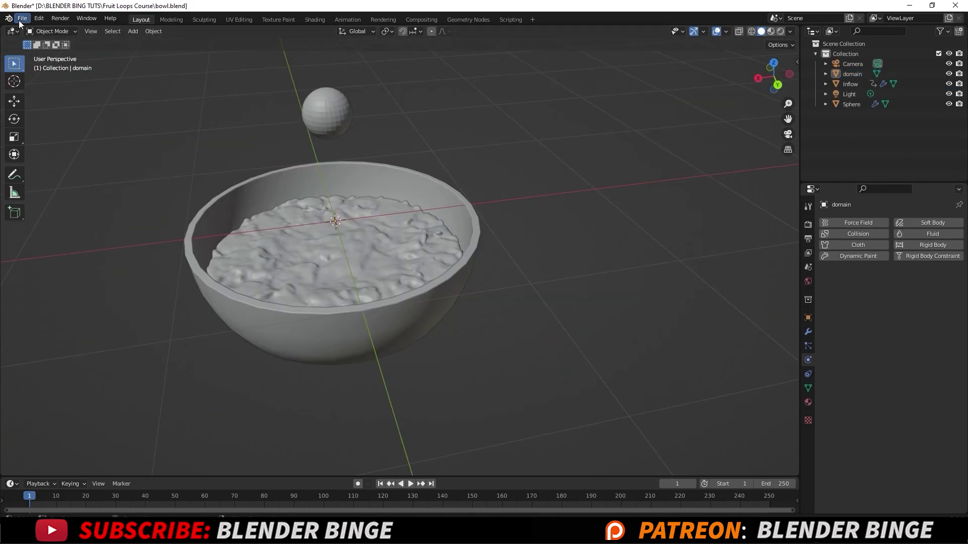
pyautogui.click(22, 18)
pyautogui.click(48, 82)
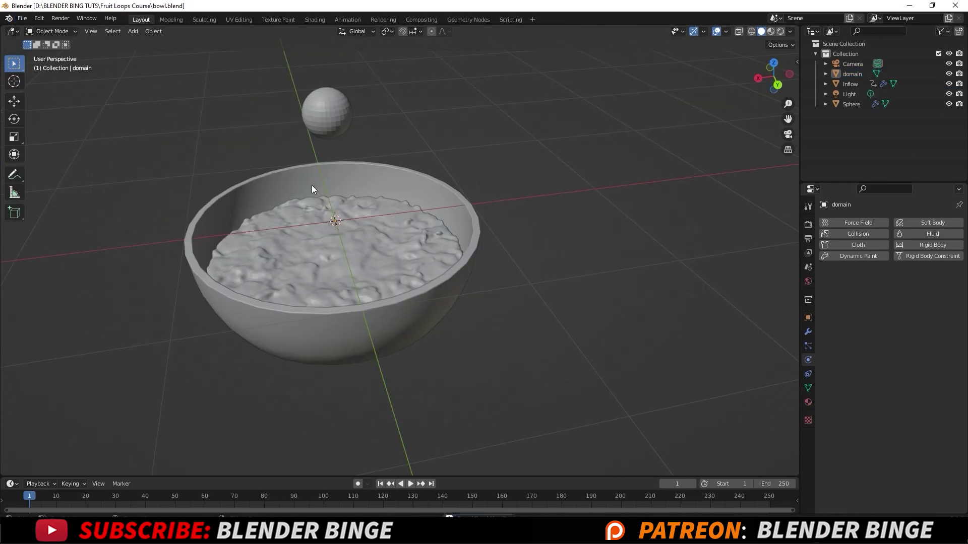
pyautogui.scroll(-1, 312, 189)
pyautogui.keyDown('shift'); pyautogui.moveTo(312, 189); pyautogui.dragTo(420, 254, button='middle'); pyautogui.keyUp('shift')
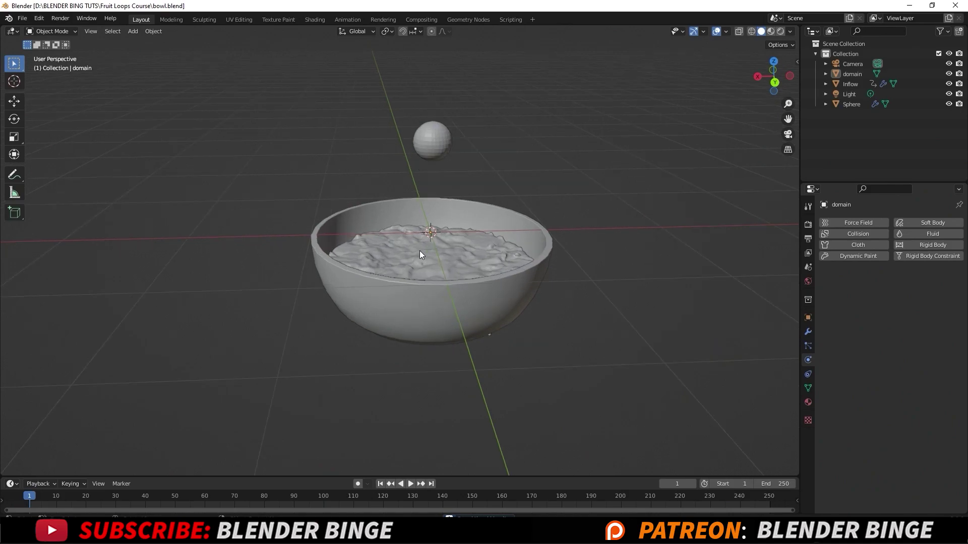
pyautogui.scroll(2, 419, 250)
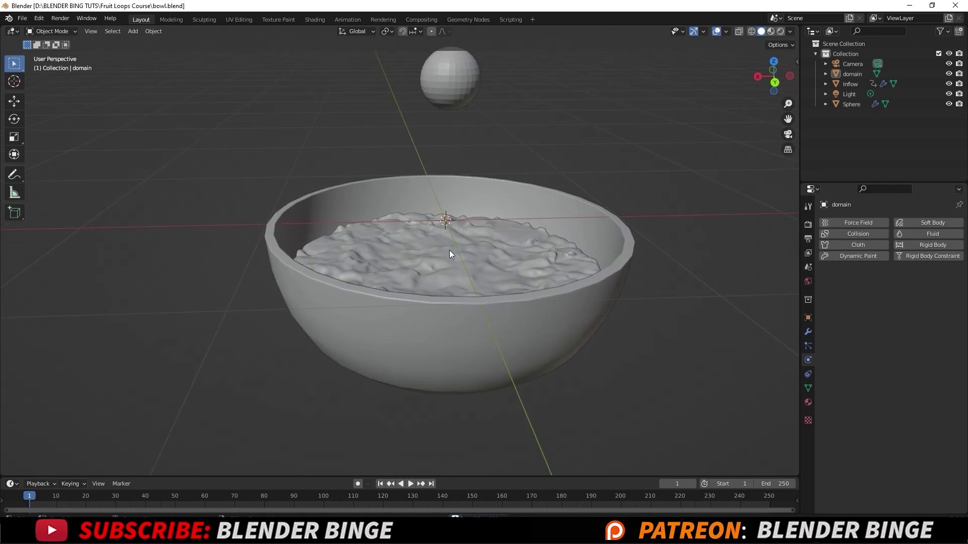